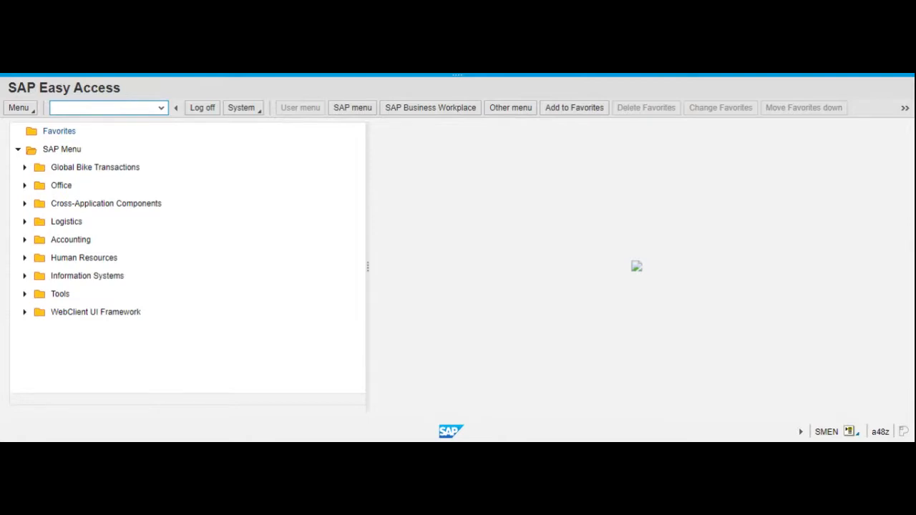
Start transaction CA02 to change a routing
left_click(102, 108)
type("ca02")
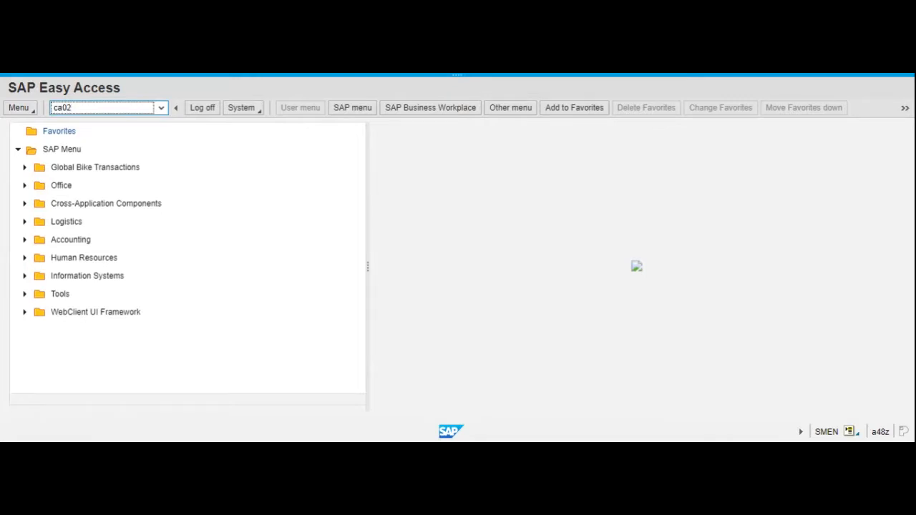
key("Return")
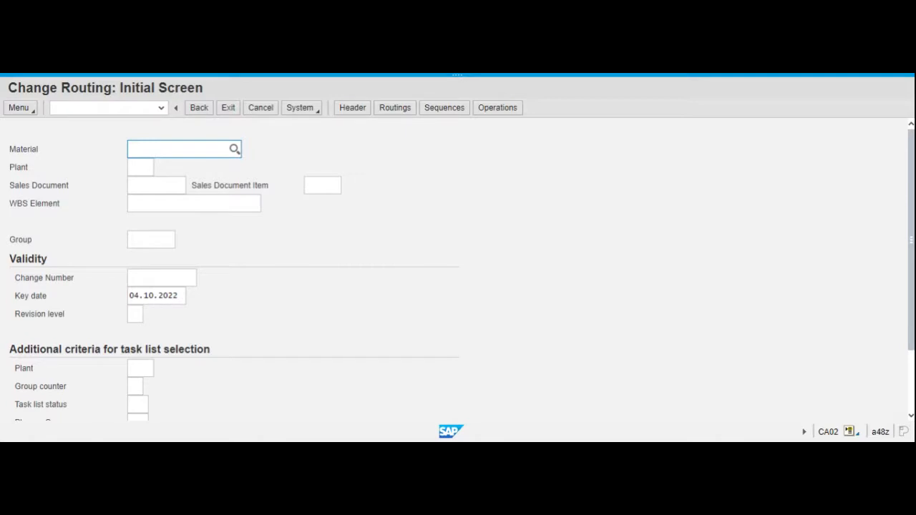
Enter material DXTR3999 and plant DL00 and open the routing's operation overview
left_click(150, 150)
type("dxtr")
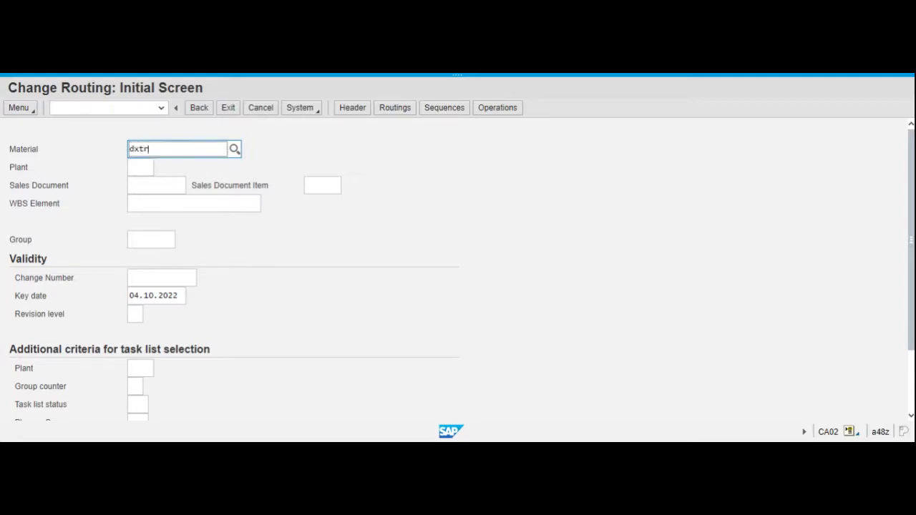
type("3")
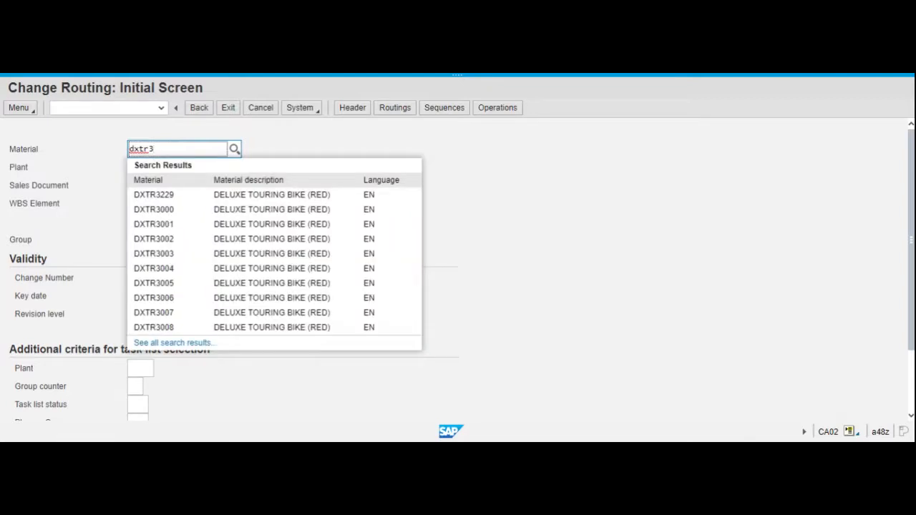
type("999")
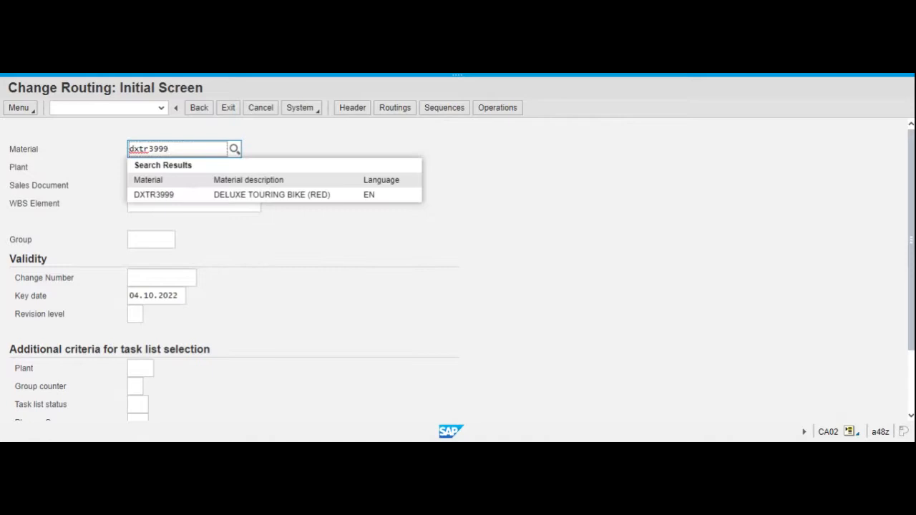
left_click(154, 197)
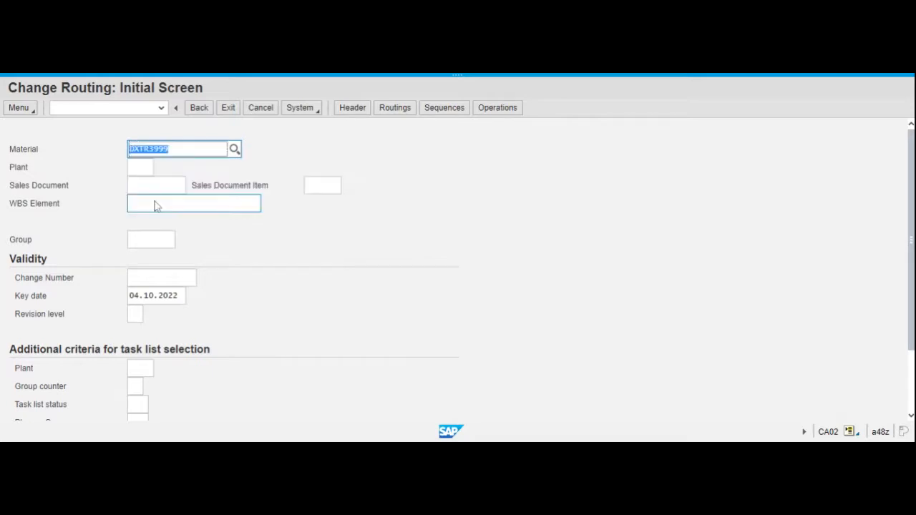
key("Tab")
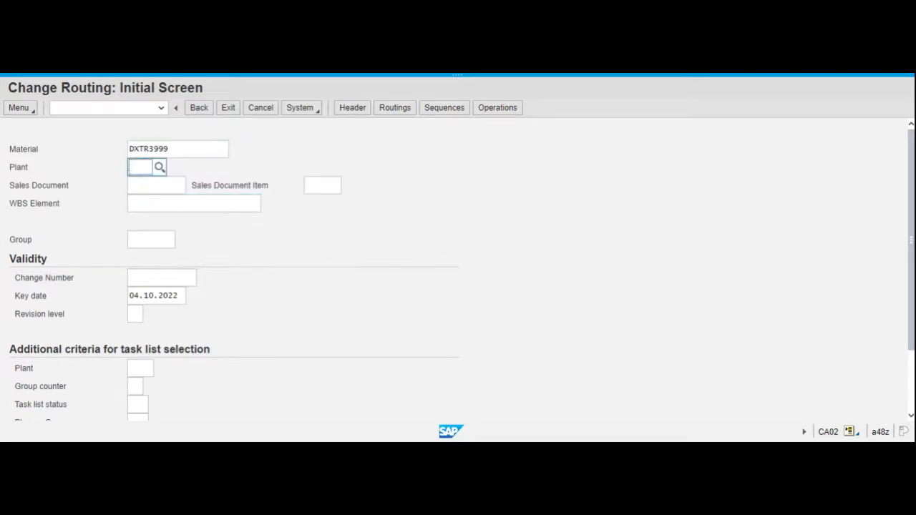
type("d")
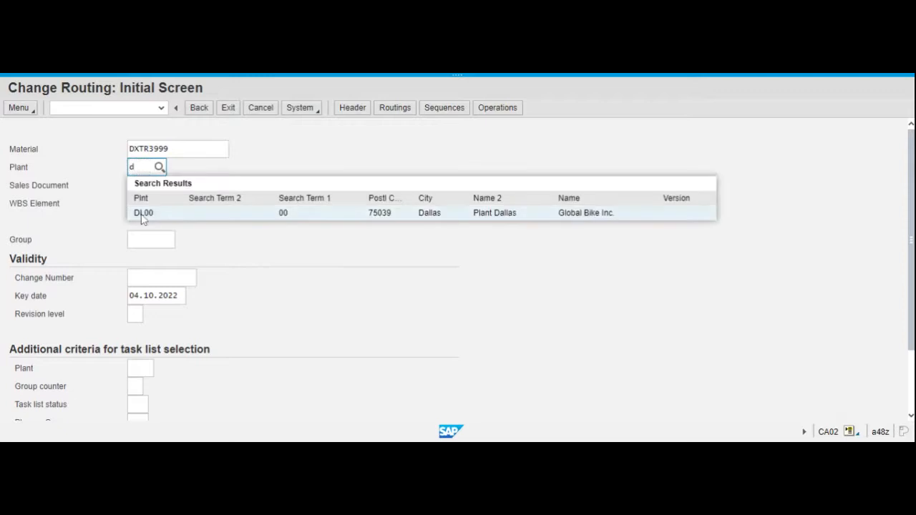
left_click(143, 212)
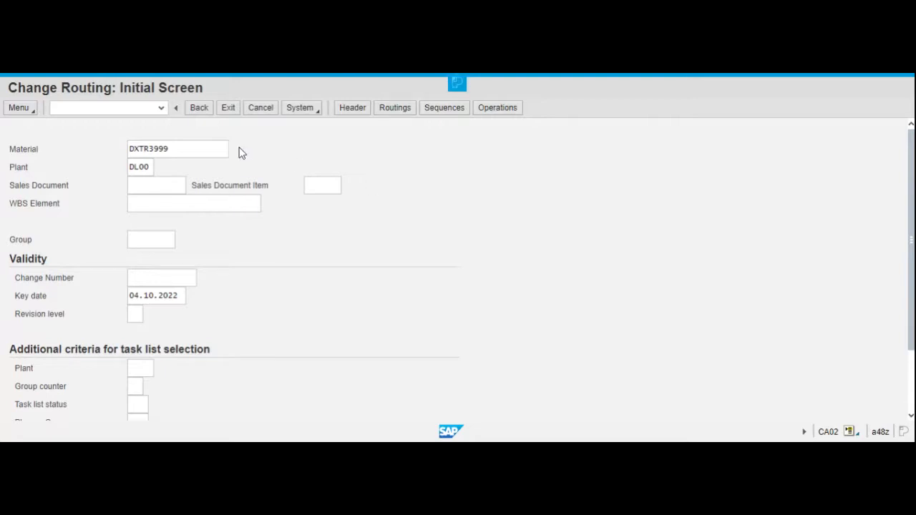
left_click(207, 149)
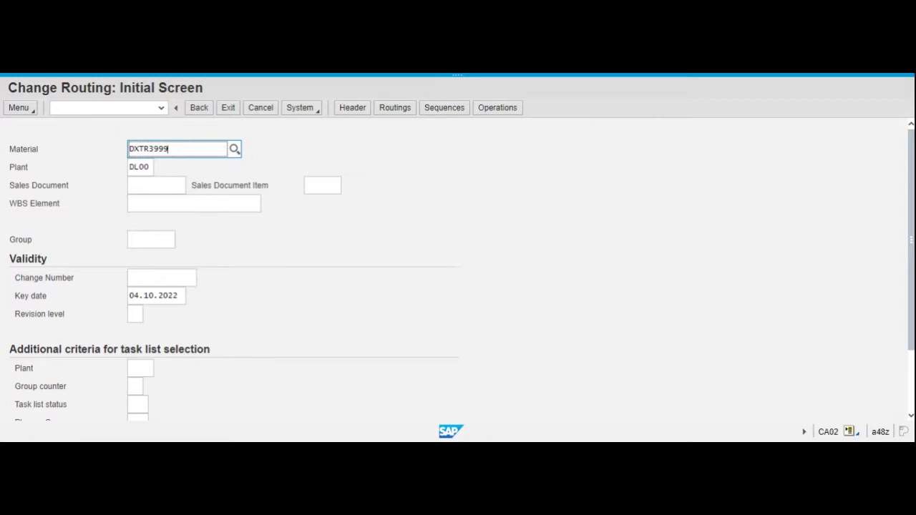
key("Return")
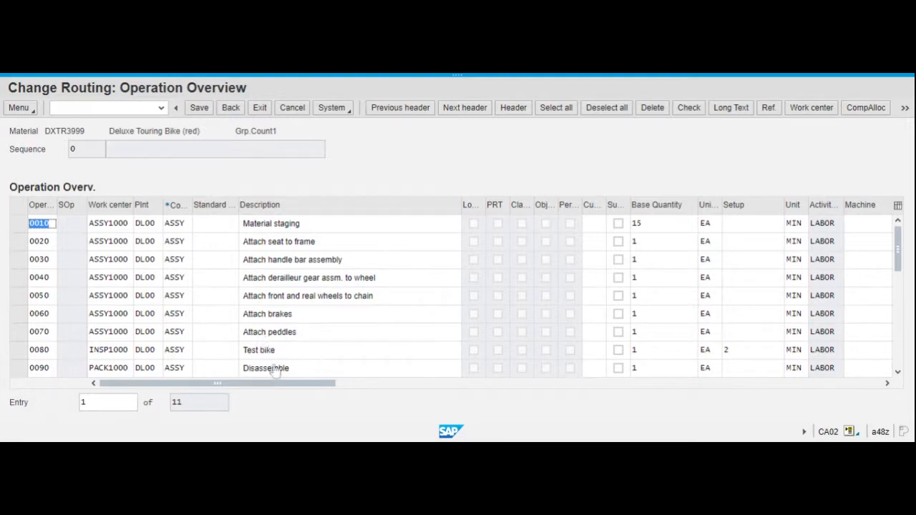
Open the component allocation for the Deluxe Touring Bike routing, after going through its list of operations
left_click(898, 373)
left_click(897, 374)
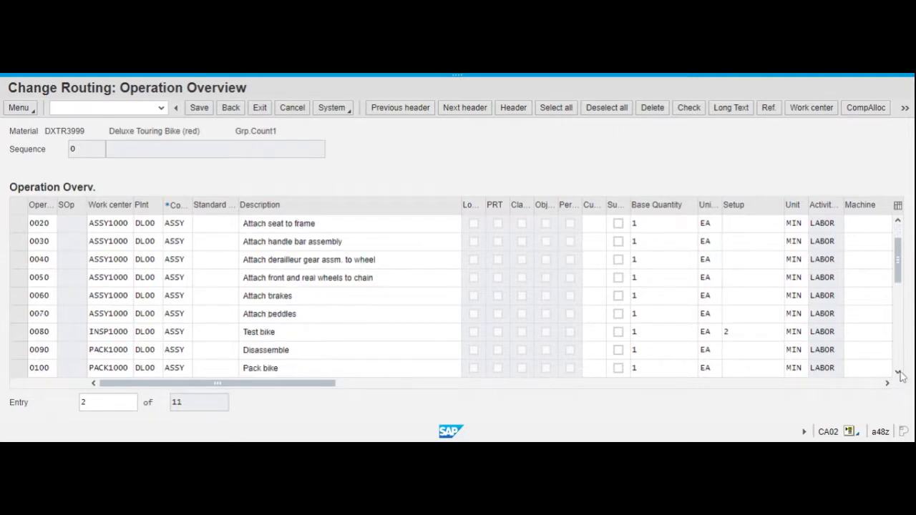
left_click(897, 374)
left_click(898, 373)
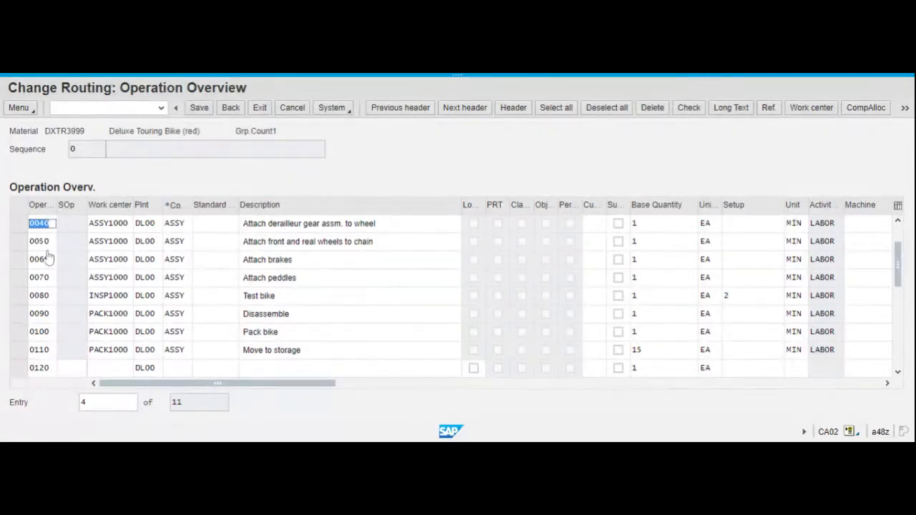
scroll(48, 255, "up", 1)
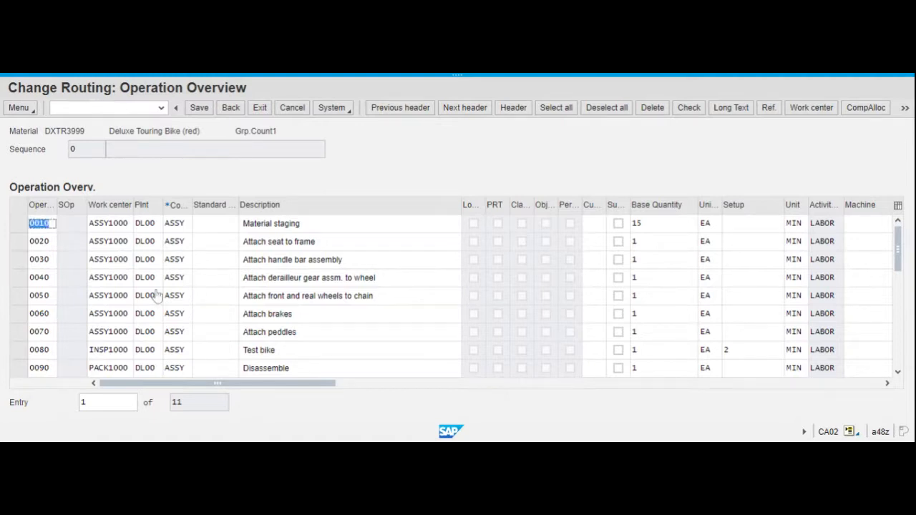
left_click(874, 113)
left_click(906, 108)
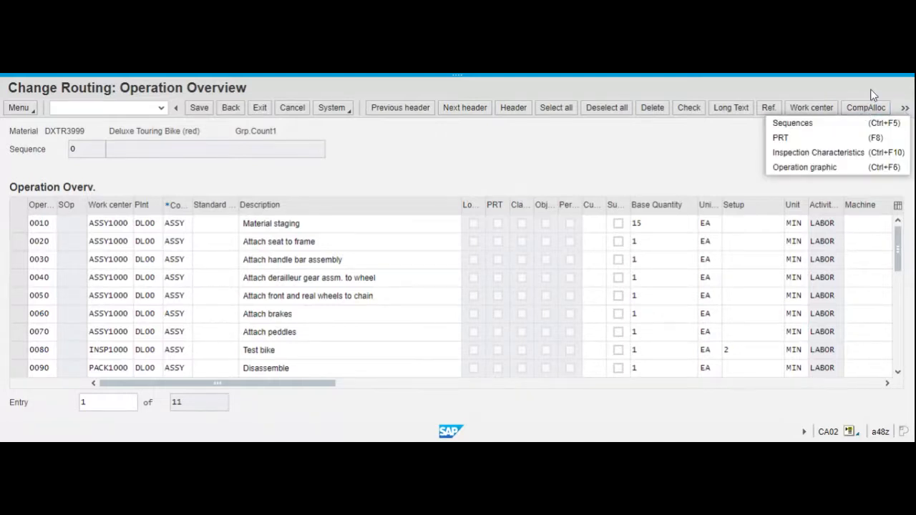
left_click(865, 109)
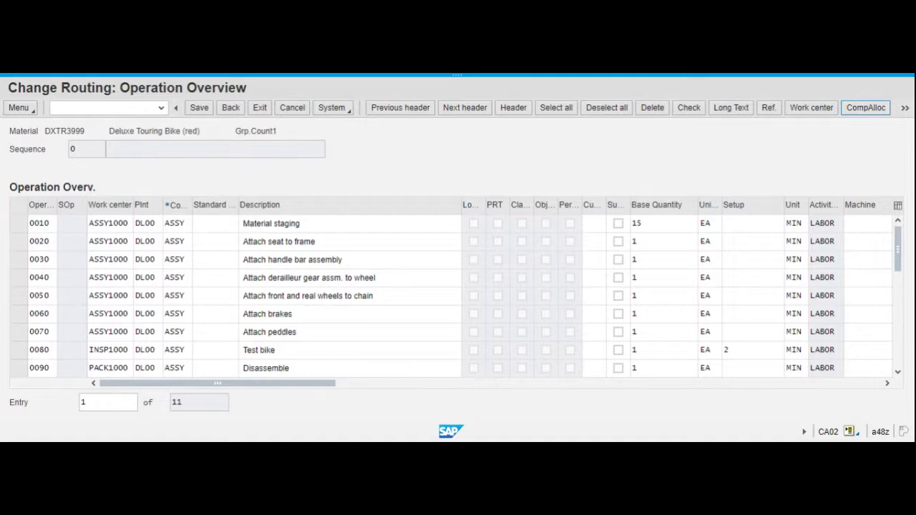
left_click(864, 109)
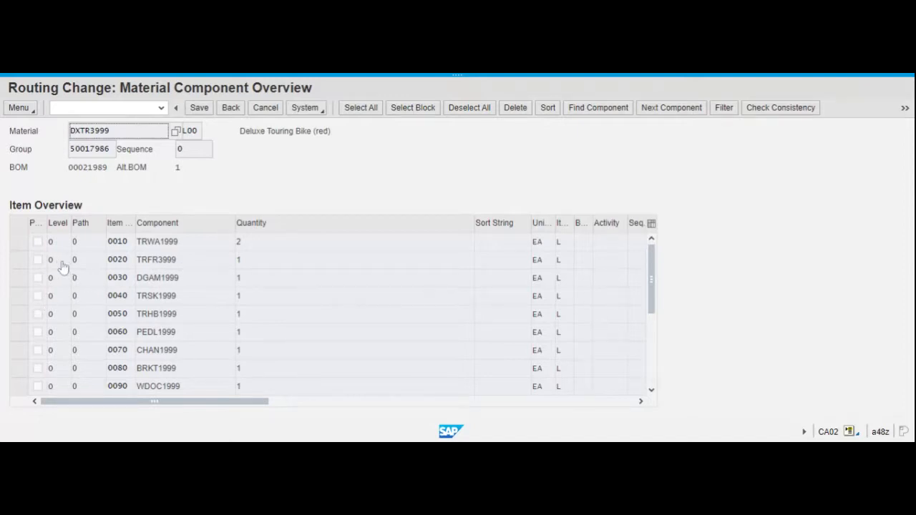
Assign components TRFR3999 and TRSK1999 to activity 20 with a new assignment
left_click(20, 263)
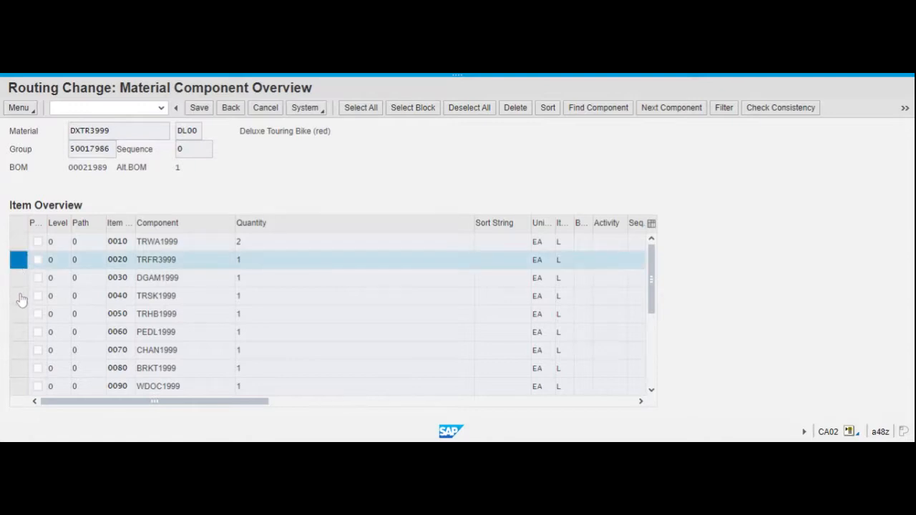
left_click(20, 298)
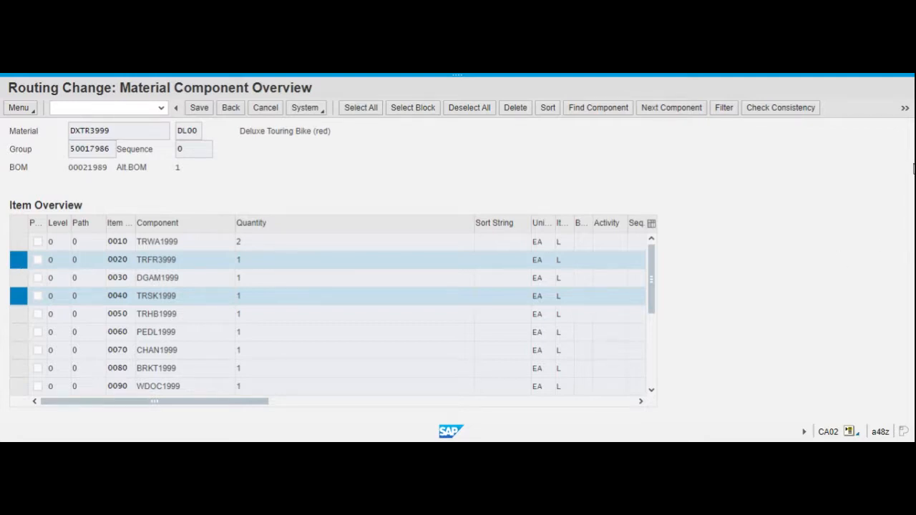
left_click(907, 109)
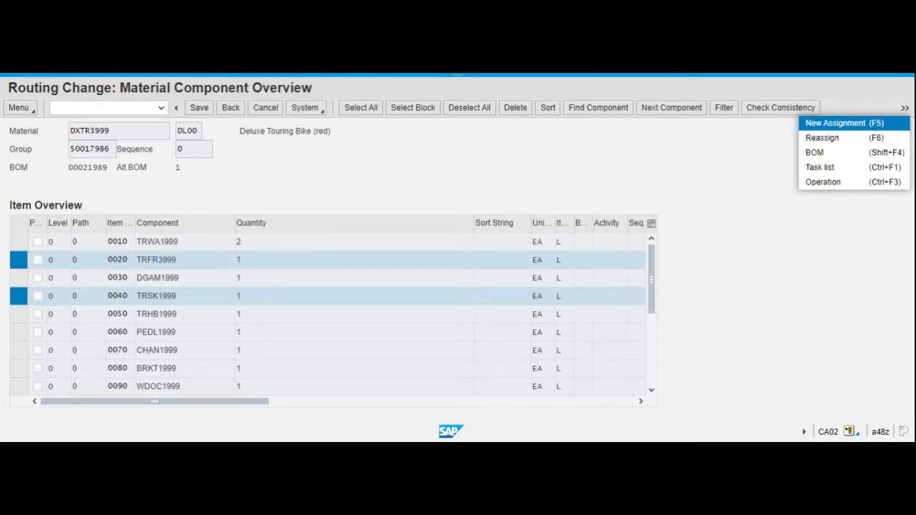
left_click(816, 133)
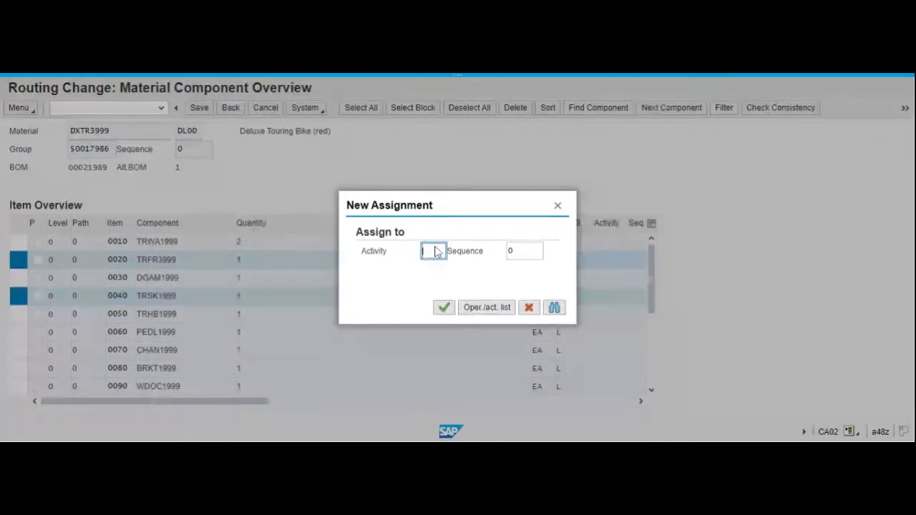
type("2")
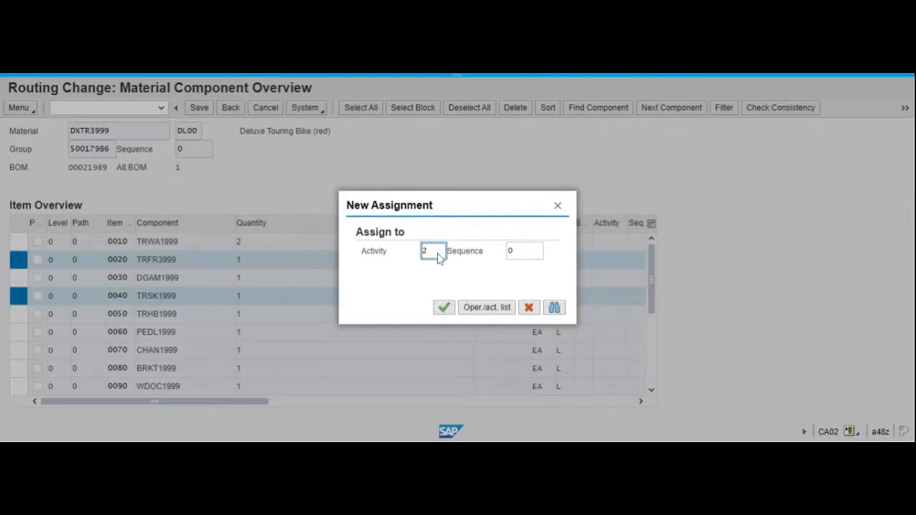
type("0")
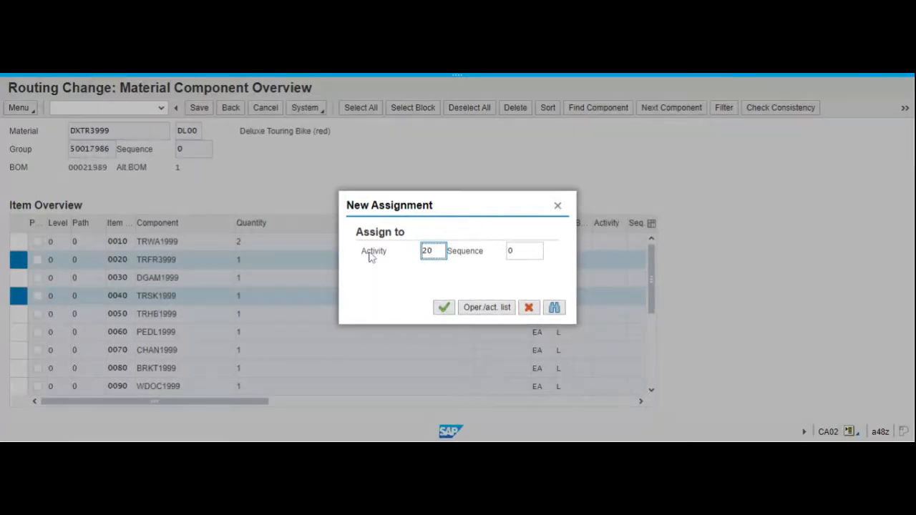
left_click(445, 310)
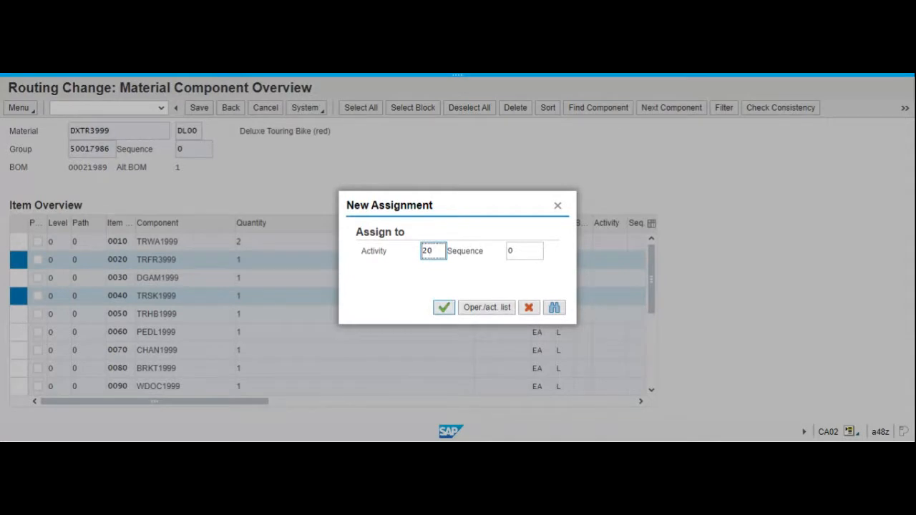
left_click(444, 308)
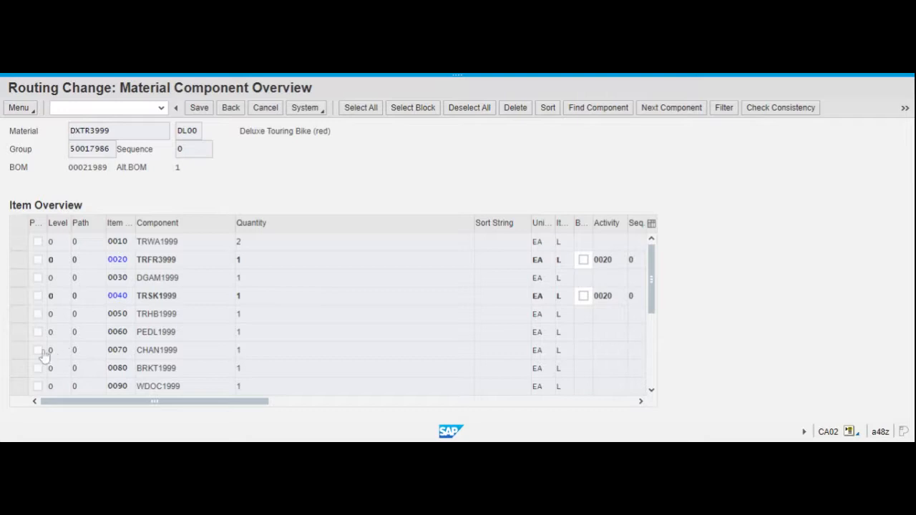
Create a new assignment of component TRHB1999 to activity 30
left_click(20, 315)
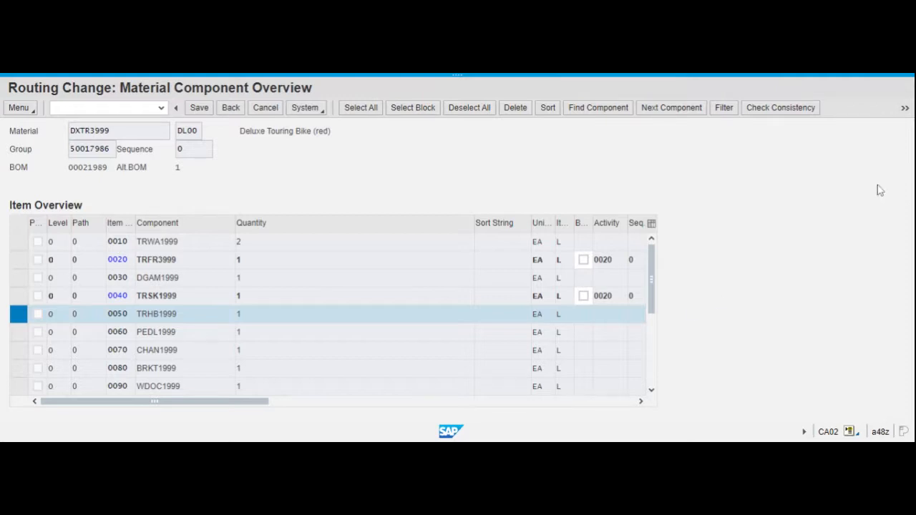
left_click(906, 110)
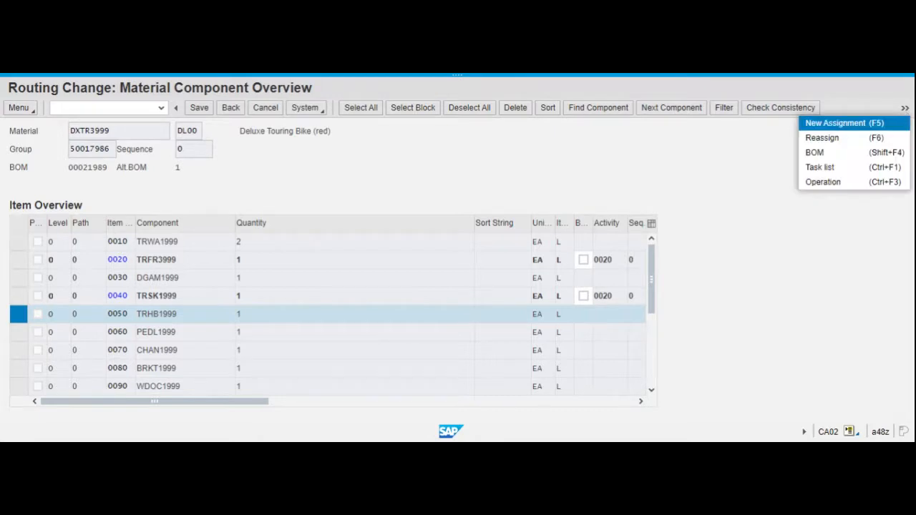
left_click(844, 126)
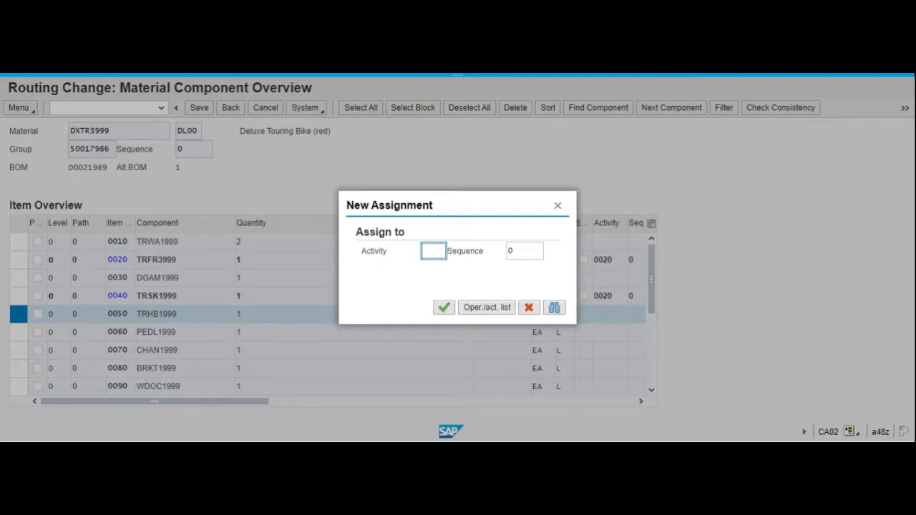
type("30")
left_click(443, 309)
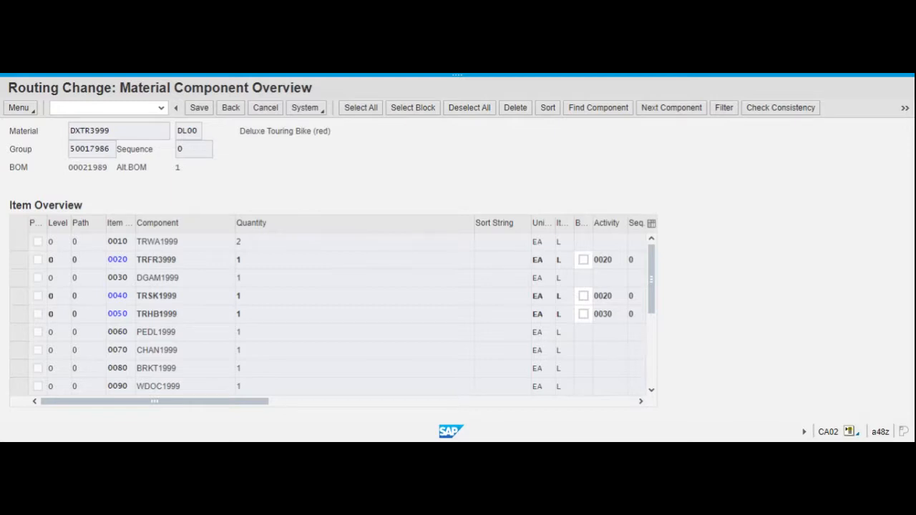
Assign components TRWA1999 and DGAM1999 to activity 40 with a new assignment
left_click(19, 242)
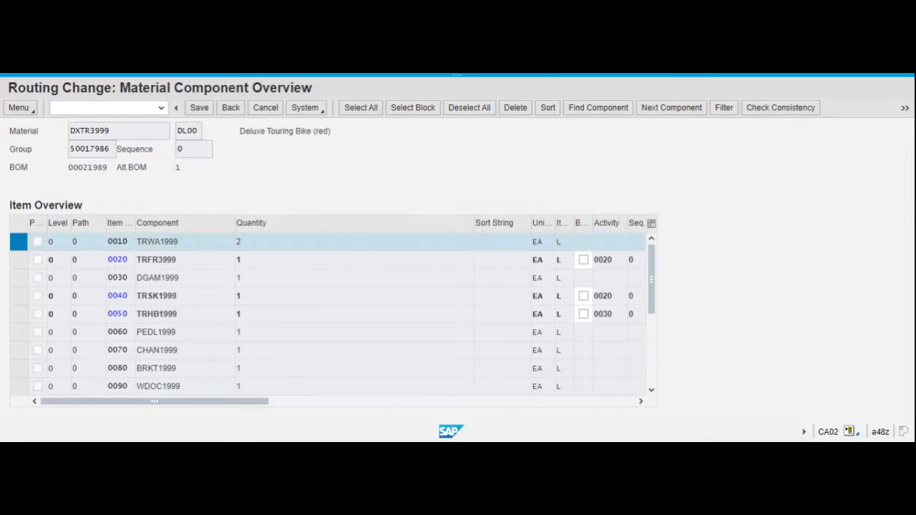
left_click(18, 279)
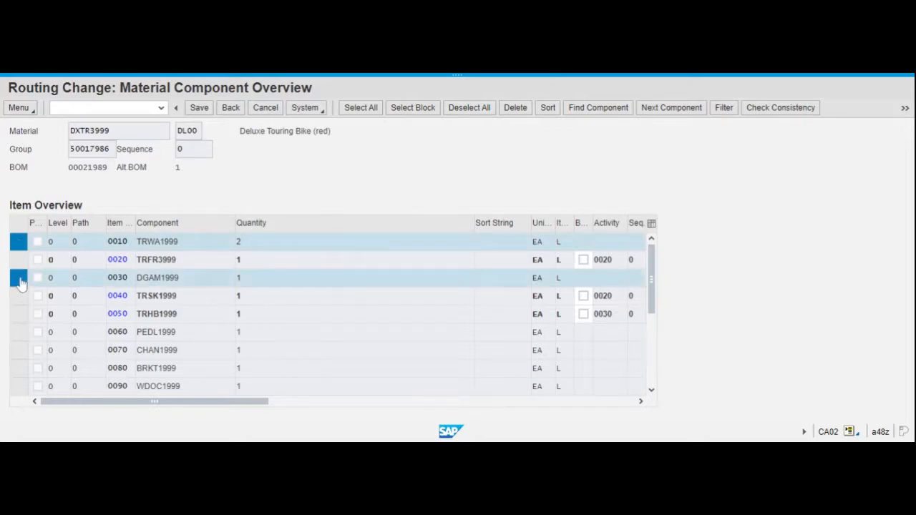
left_click(906, 108)
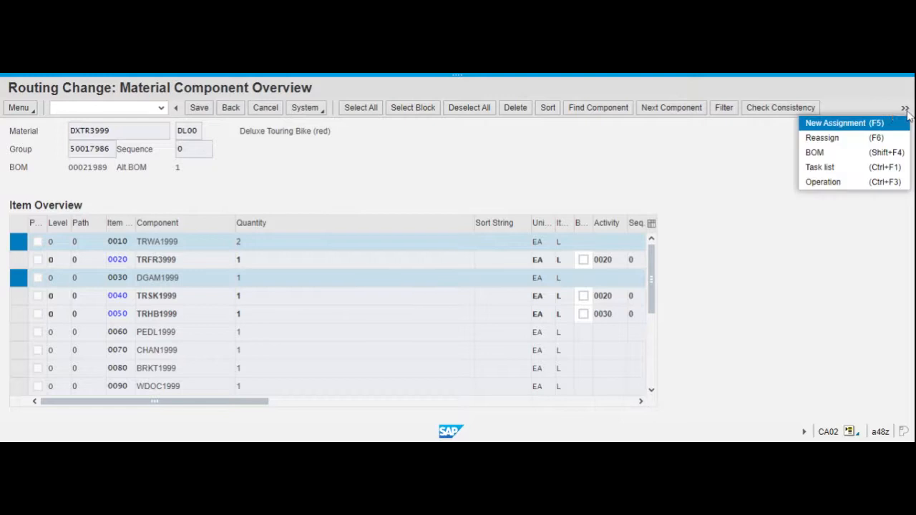
left_click(830, 129)
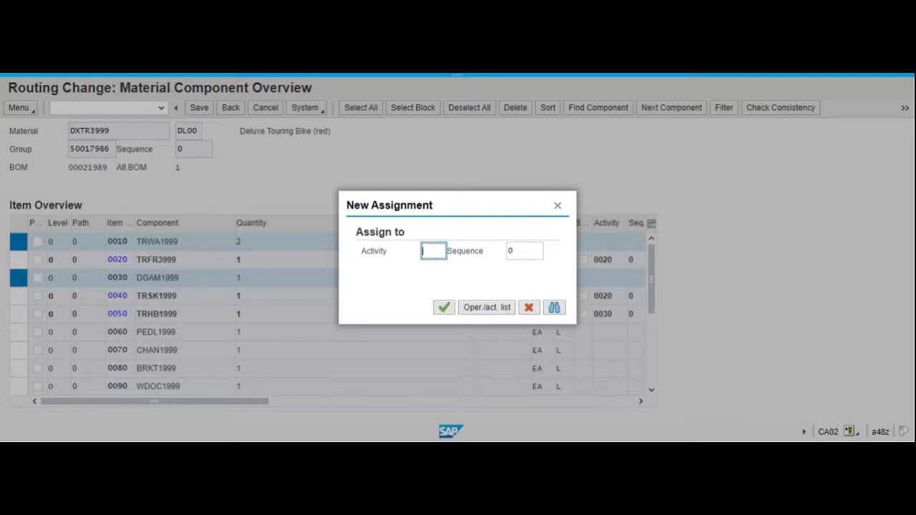
type("40")
left_click(444, 308)
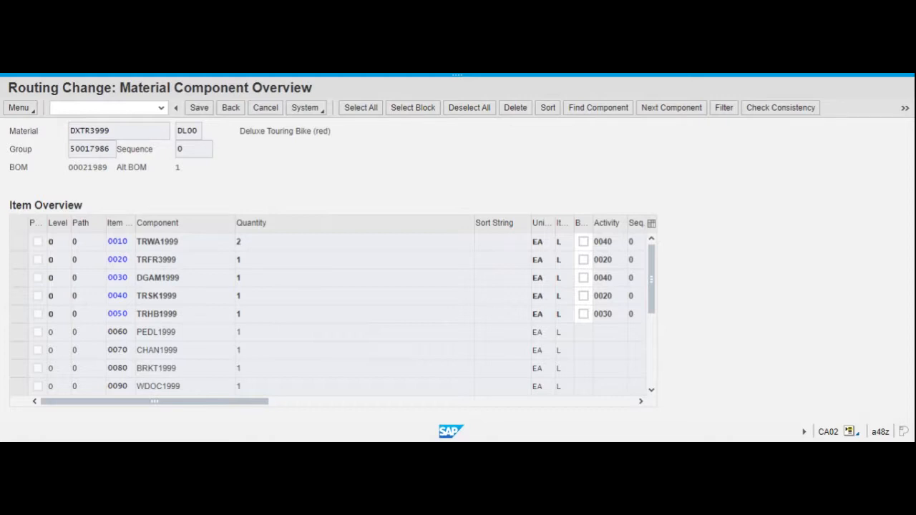
Assign component CHAN1999 to activity 50 with a new assignment
left_click(21, 354)
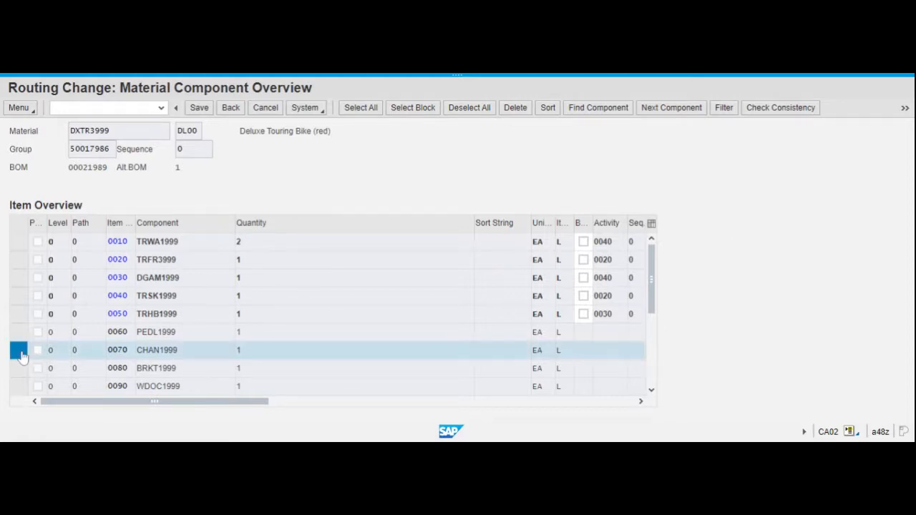
left_click(905, 108)
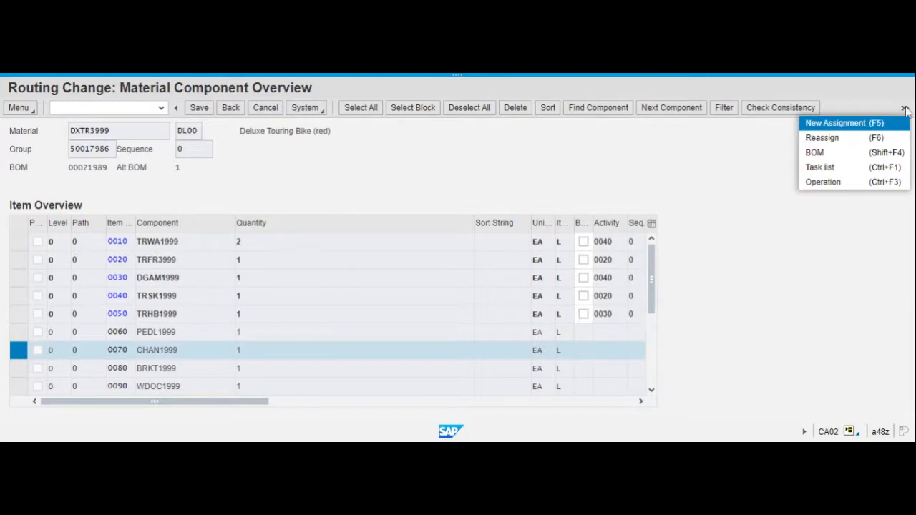
left_click(829, 126)
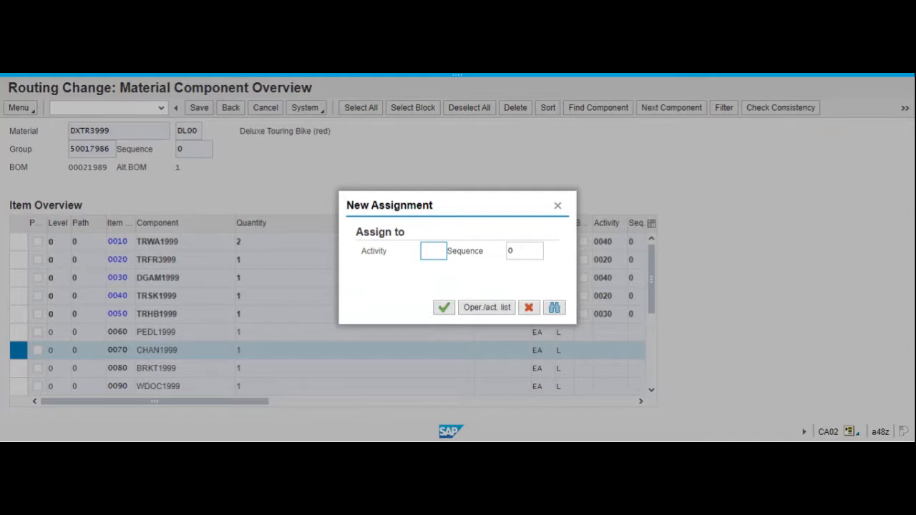
type("50")
left_click(444, 309)
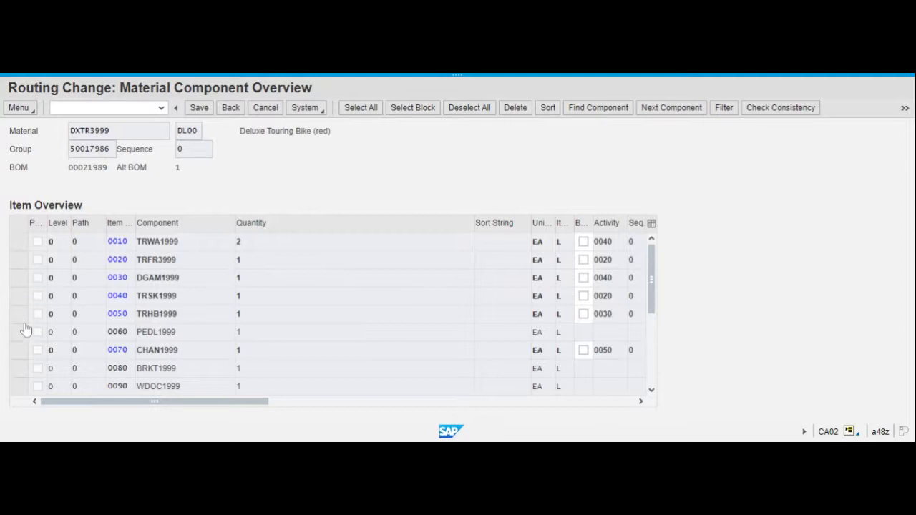
Create a new assignment of component BRKT1999 to activity 60
left_click(20, 369)
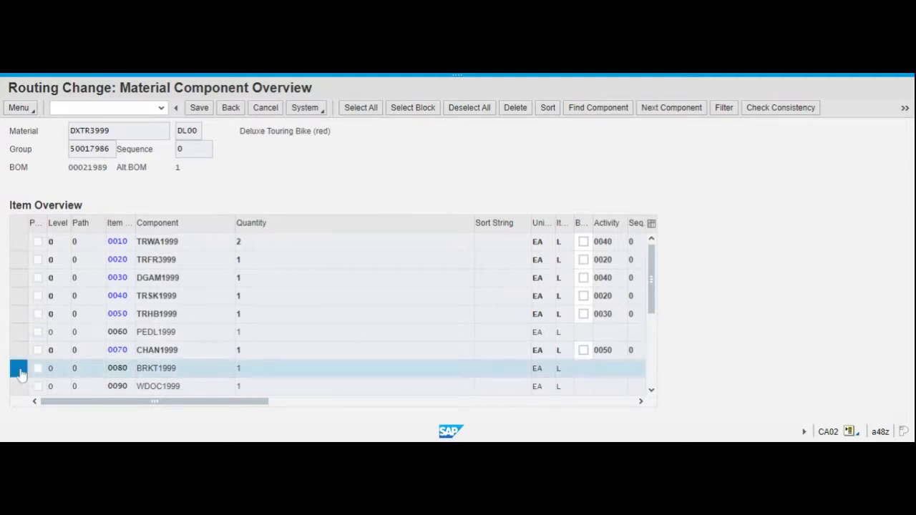
left_click(905, 108)
left_click(836, 124)
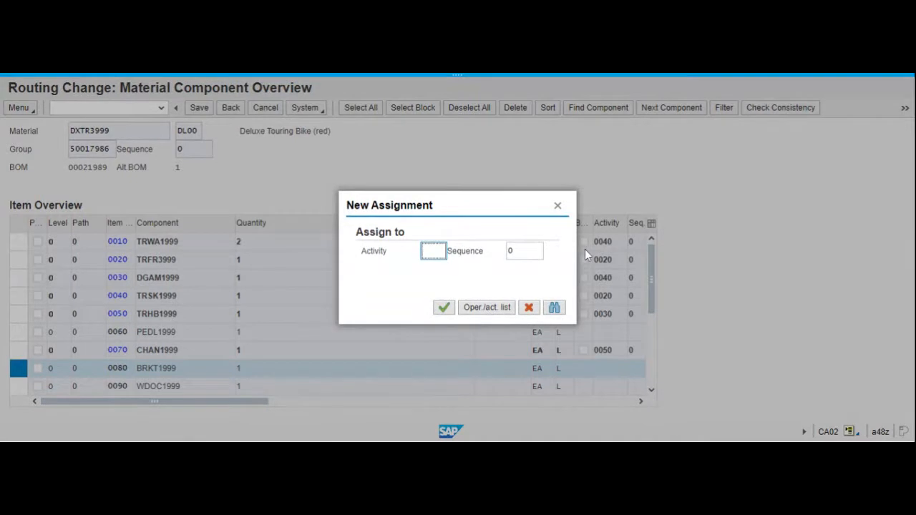
type("60")
left_click(444, 307)
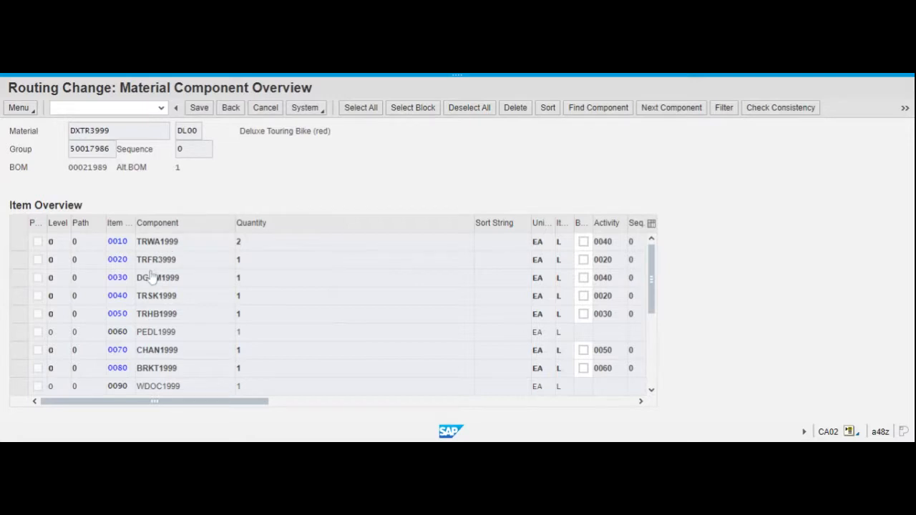
Assign component PEDL1999 to activity 70 with a new assignment
left_click(16, 334)
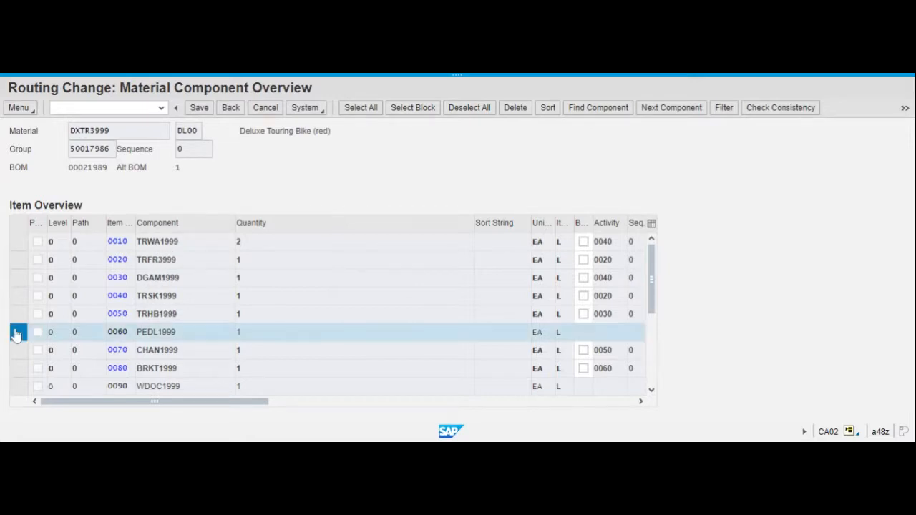
left_click(906, 108)
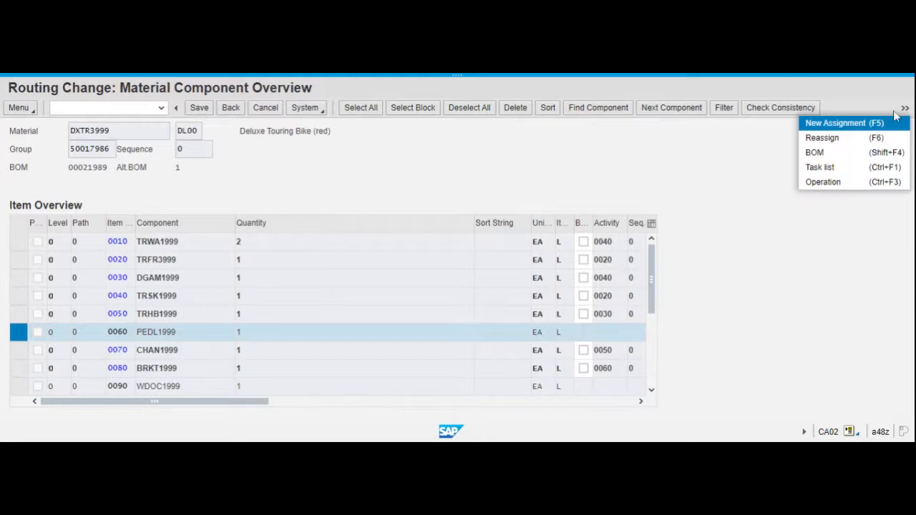
left_click(840, 127)
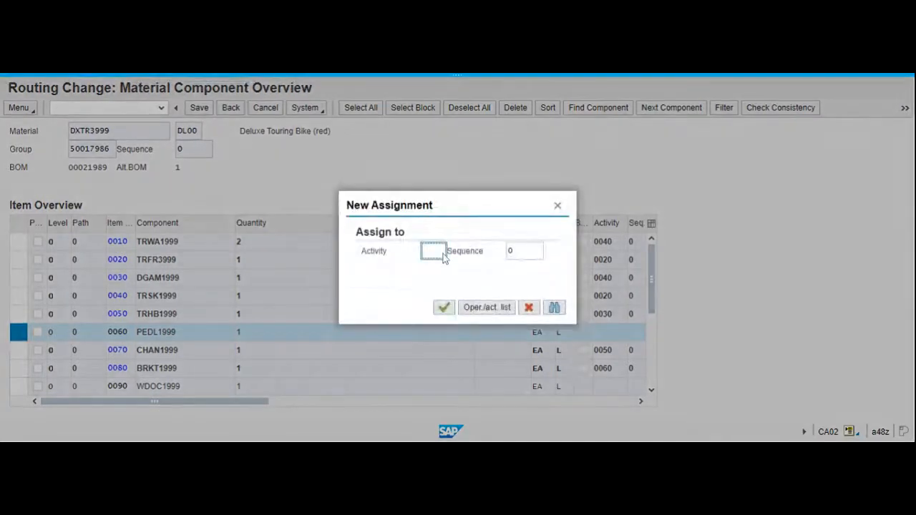
left_click(443, 256)
type("70")
left_click(444, 307)
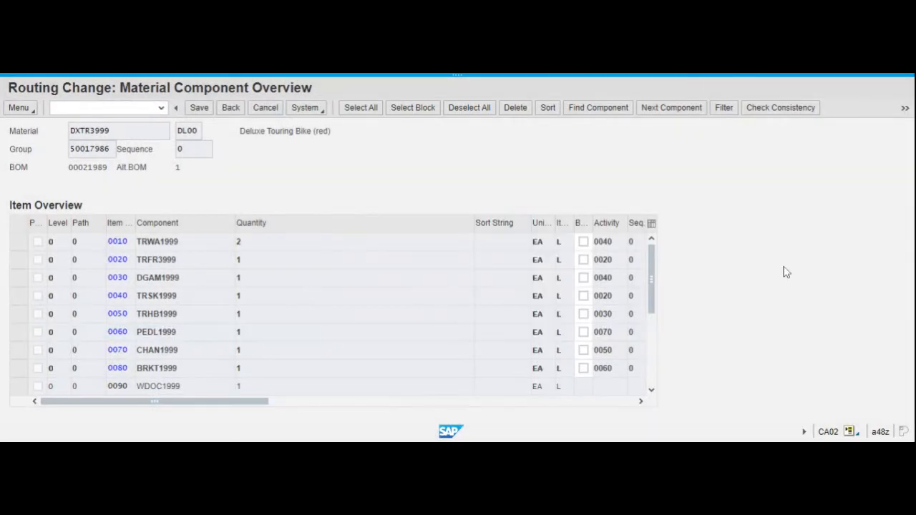
Assign components WDOC1999 and PCKG1999 together to activity 100 with a new assignment
left_click(652, 392)
left_click(651, 392)
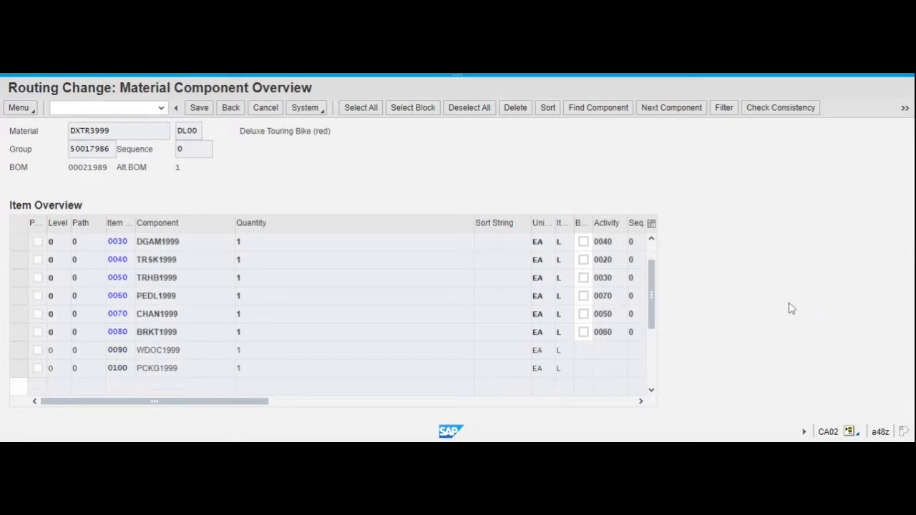
left_click(653, 393)
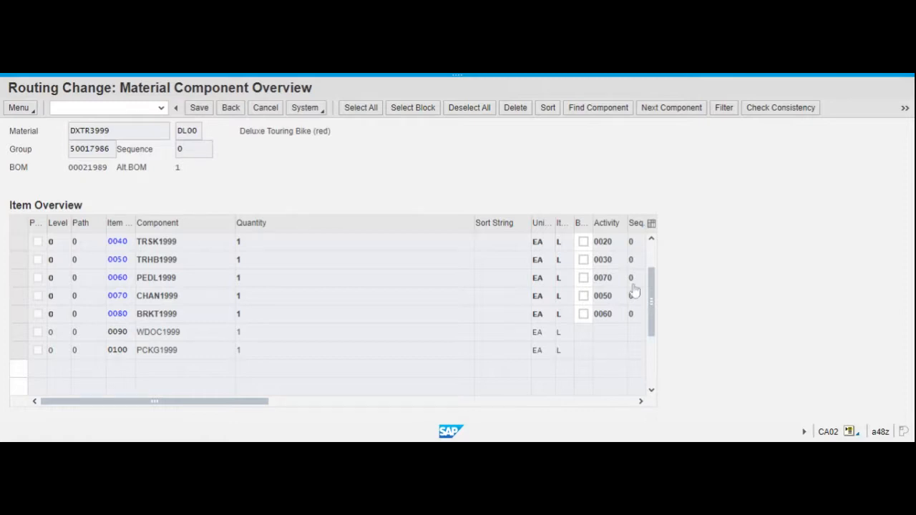
left_click(19, 332)
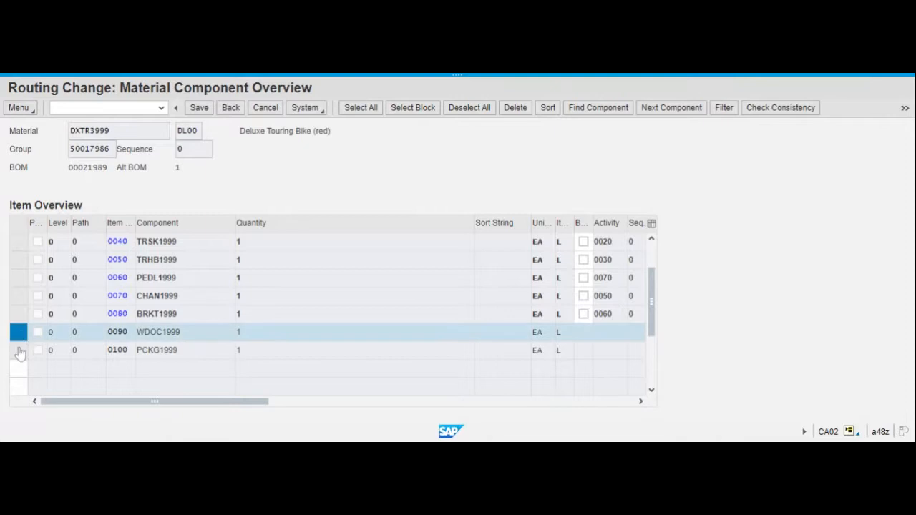
left_click(19, 350, "ctrl")
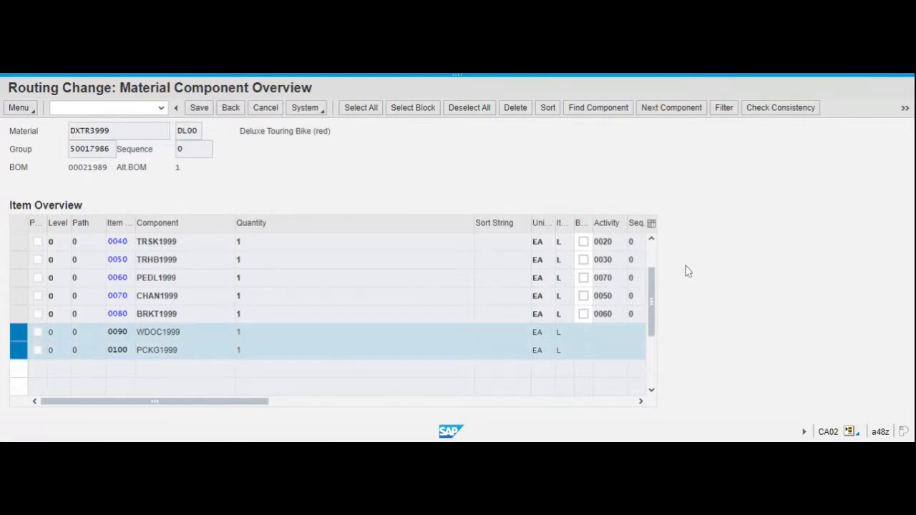
left_click(905, 107)
left_click(864, 128)
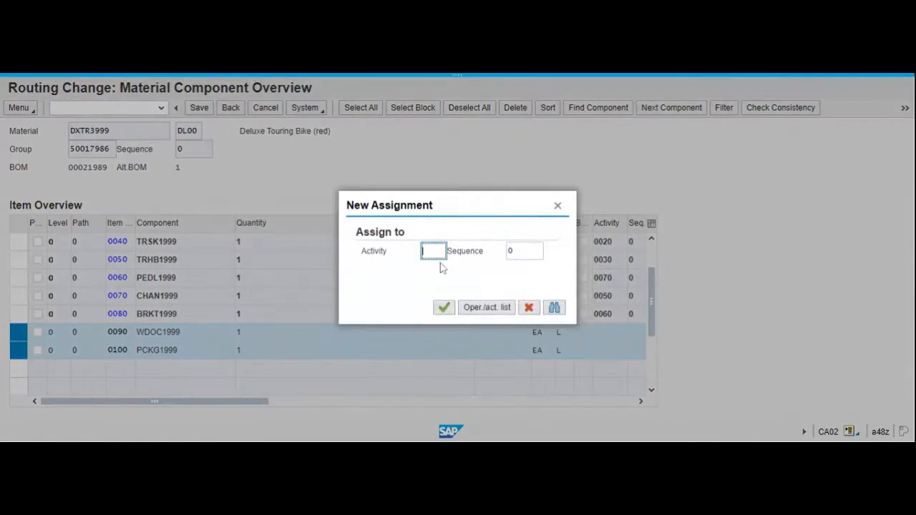
type("100")
left_click(443, 308)
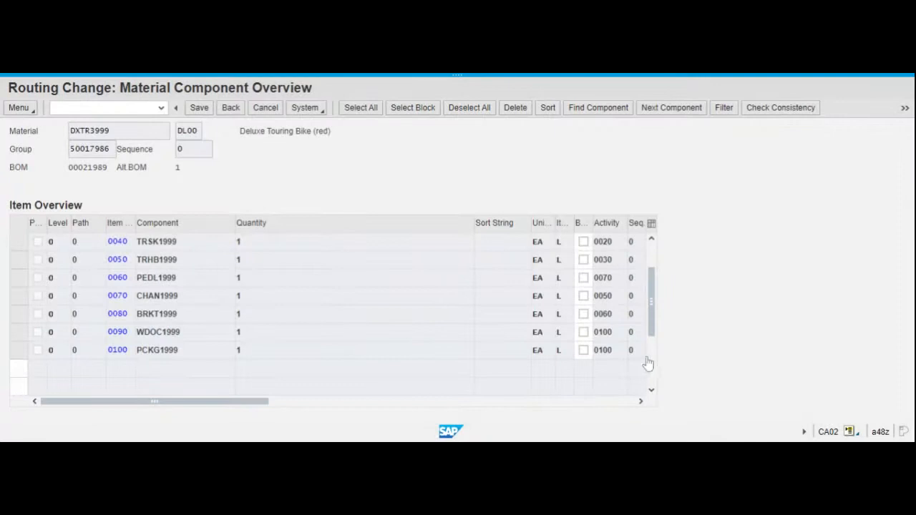
Review the activity assigned to each component throughout the material component overview
left_click(652, 240)
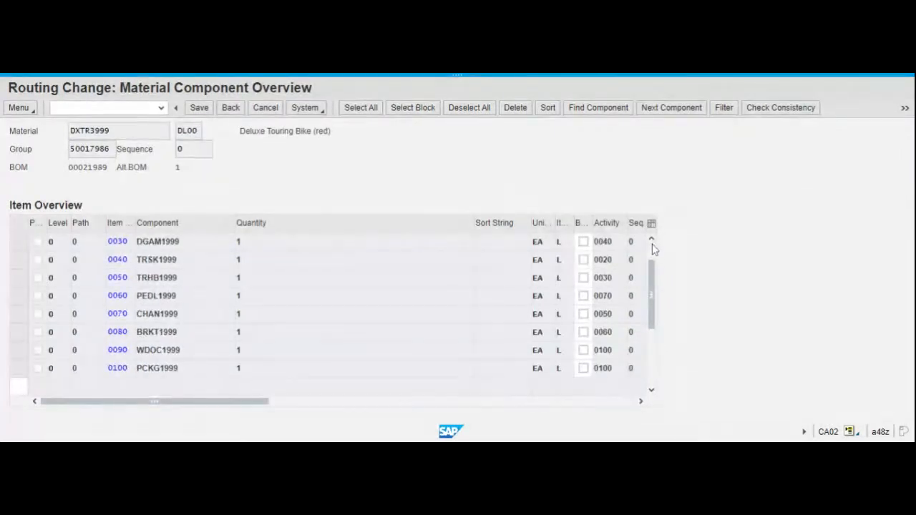
left_click(652, 245)
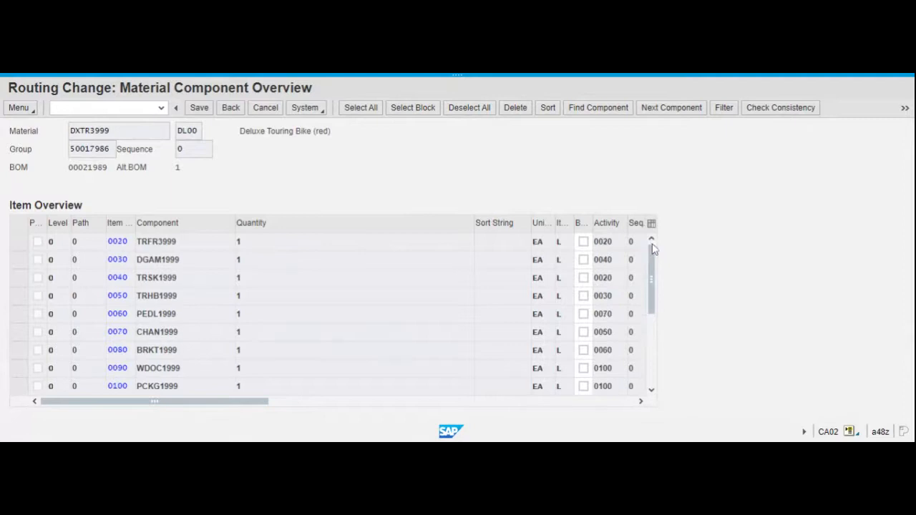
left_click(653, 239)
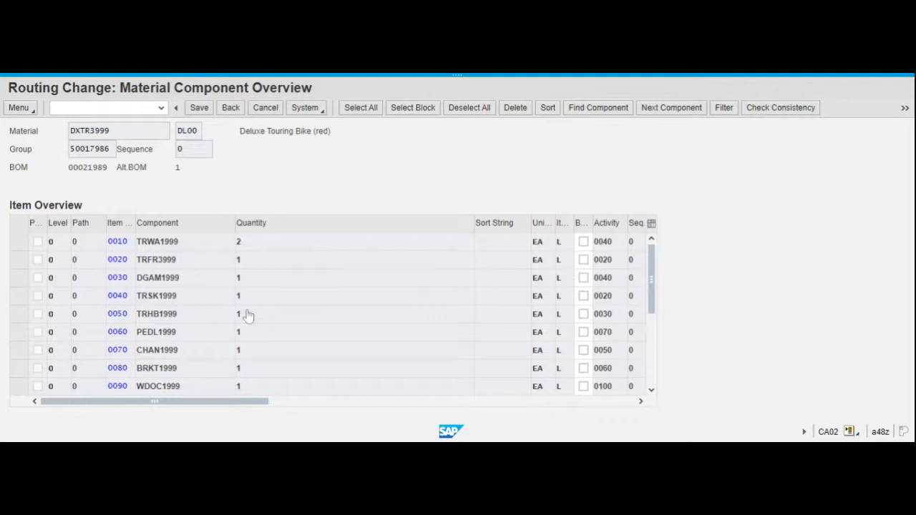
left_click(651, 391)
left_click(651, 391)
left_click(651, 391)
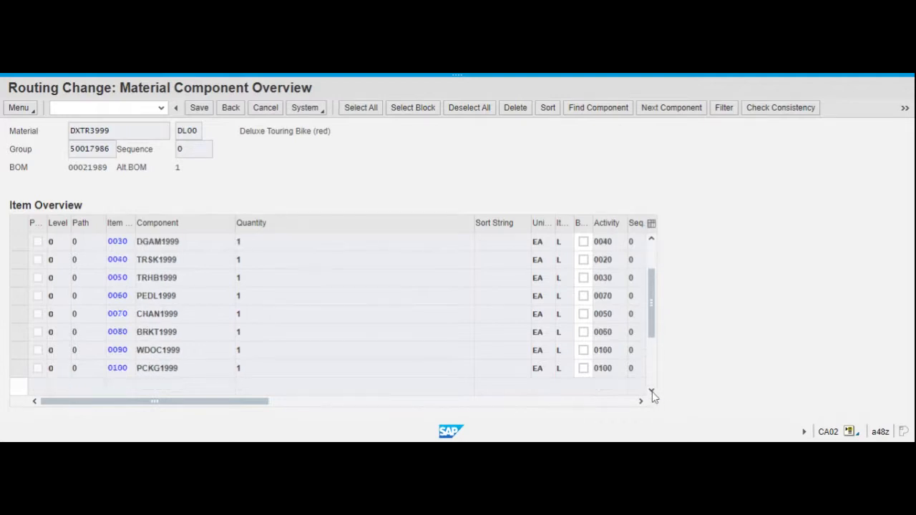
left_click(651, 391)
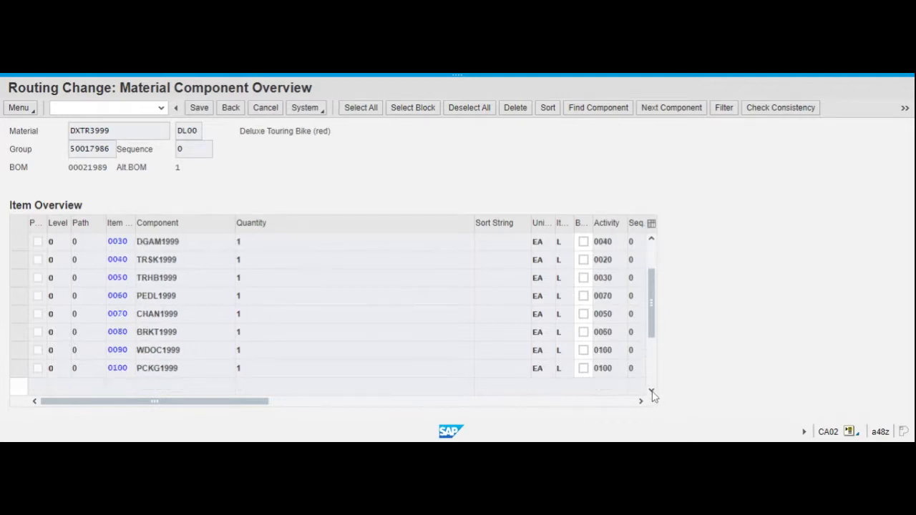
left_click(652, 243)
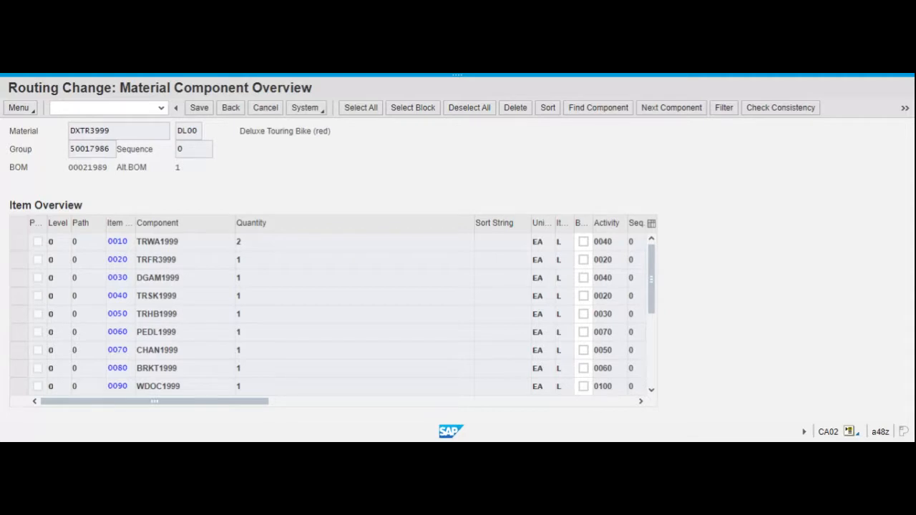
Return to the operation overview of the Deluxe Touring Bike routing and save the routing
left_click(230, 108)
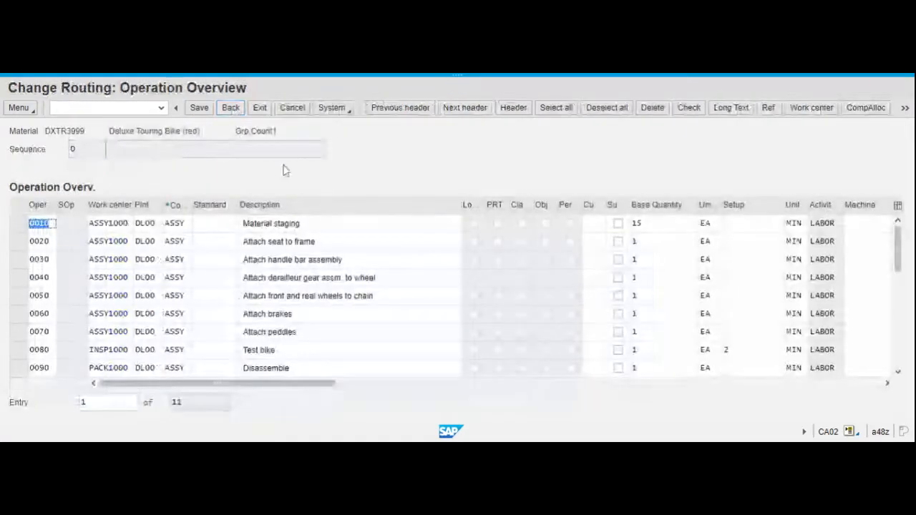
left_click(203, 112)
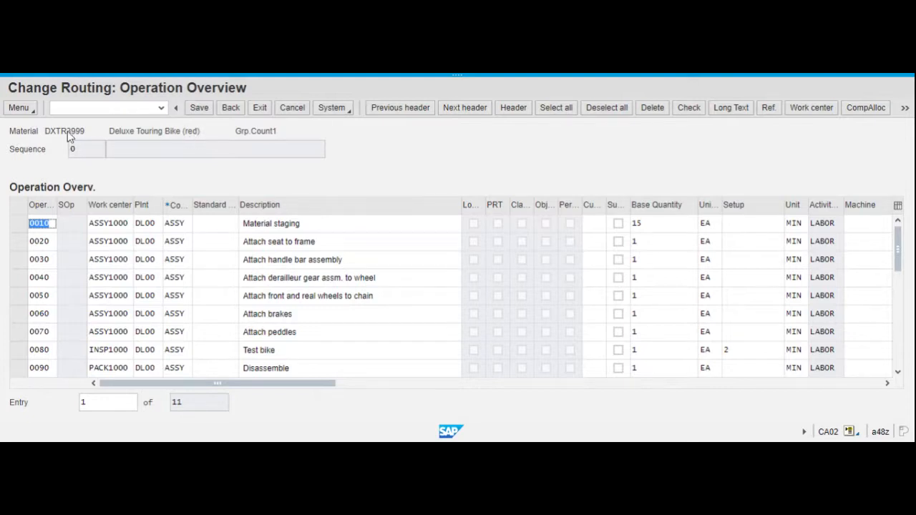
left_click(196, 112)
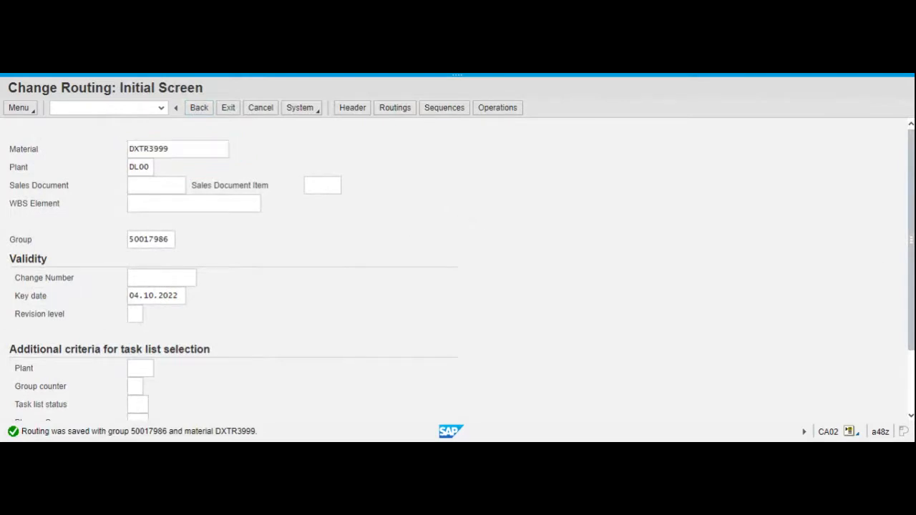
Open the details of the save message in the Performance Assistant, highlight its text and close it
double_click(235, 431)
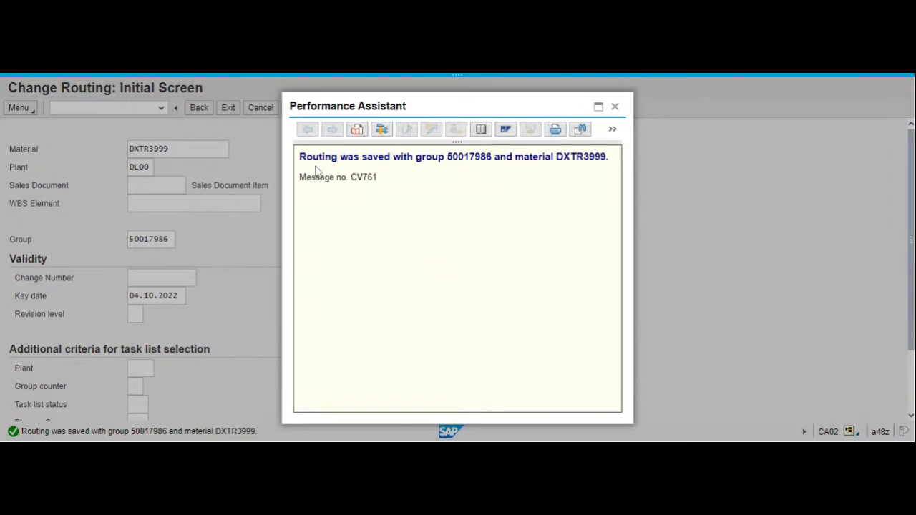
left_click_drag(299, 156, 614, 166)
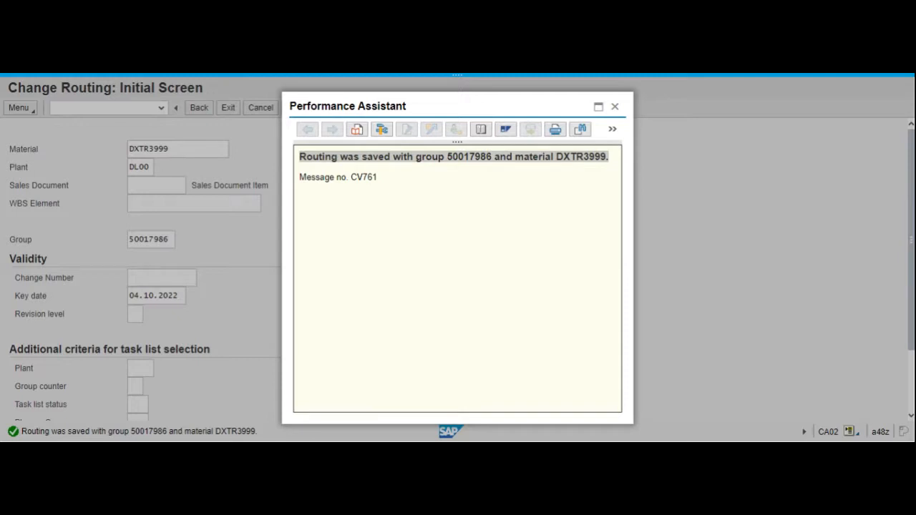
left_click(616, 107)
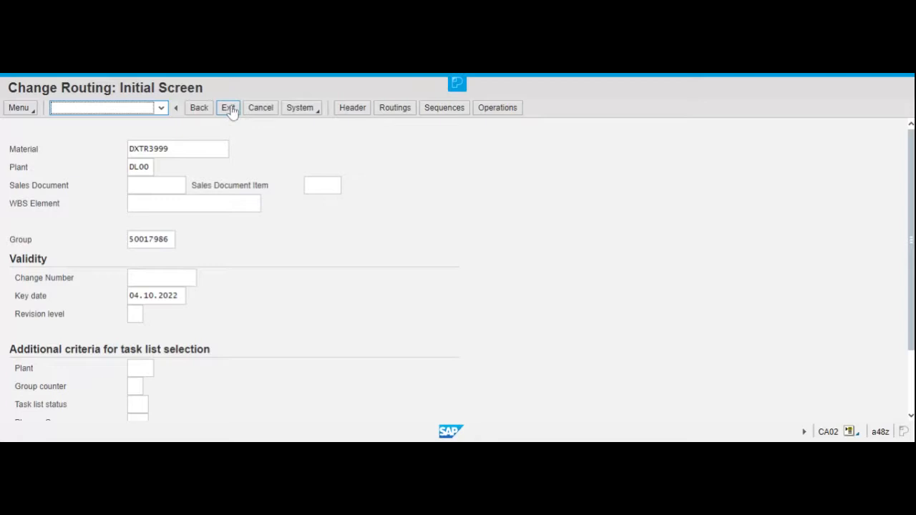
Leave the routing change and start transaction MC85 to display a product group
left_click(228, 108)
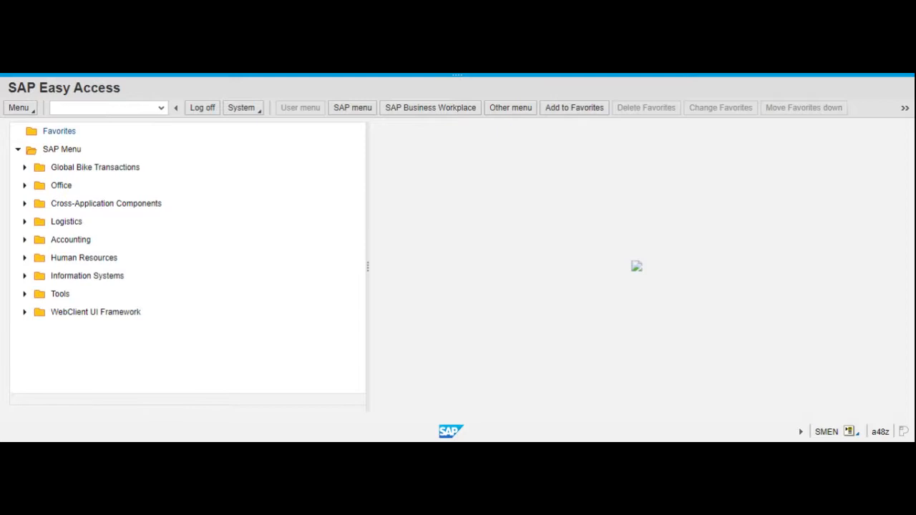
left_click(82, 108)
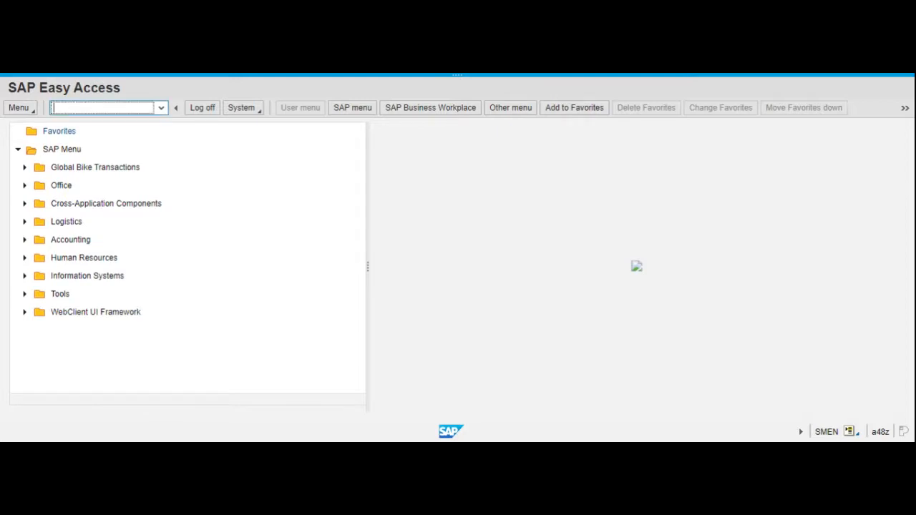
type("MC85")
key("Return")
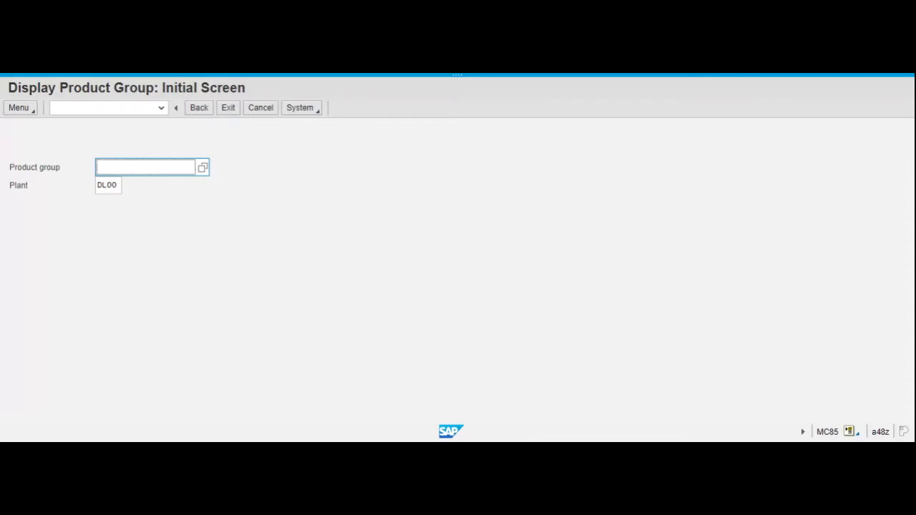
Display the member materials of product group PG-DXTR999 in plant DL00
type("PG-DXTR")
type("999")
key("Return")
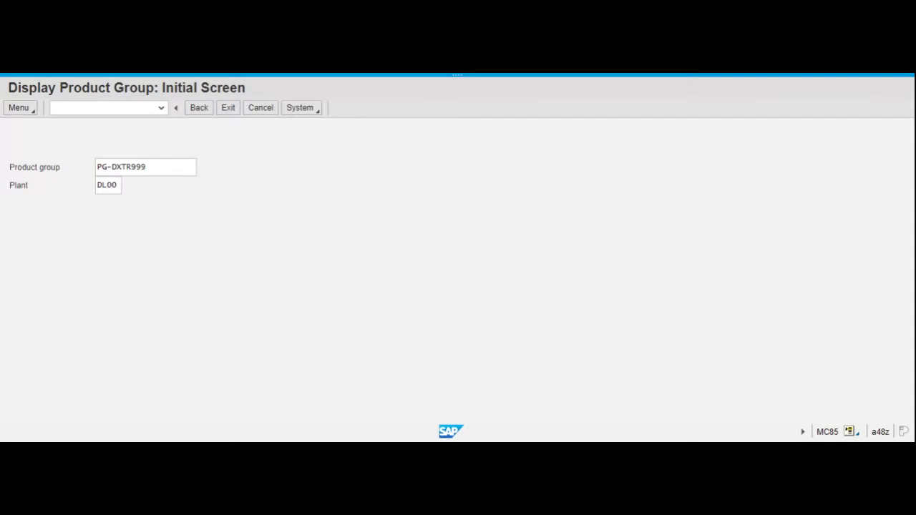
left_click(172, 167)
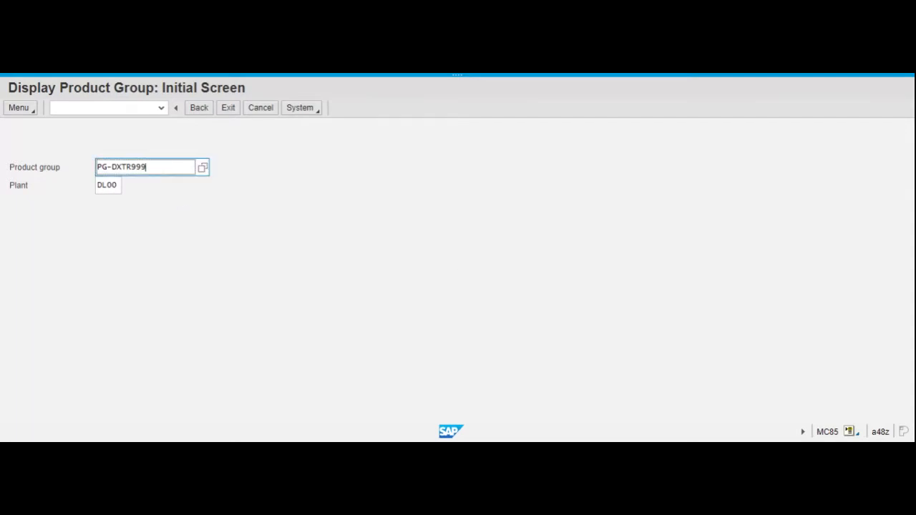
key("Return")
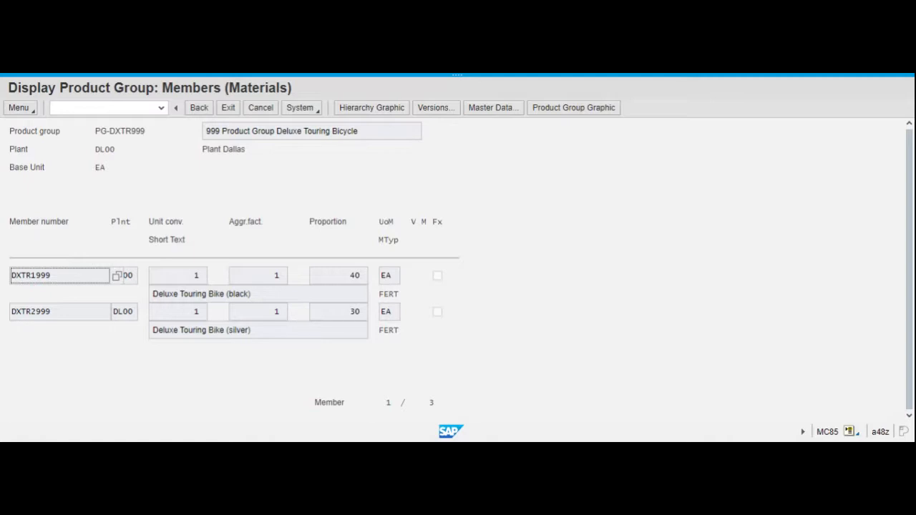
Examine the first two member materials of the product group, the black and silver Deluxe Touring Bikes
left_click(230, 74)
left_click(435, 404)
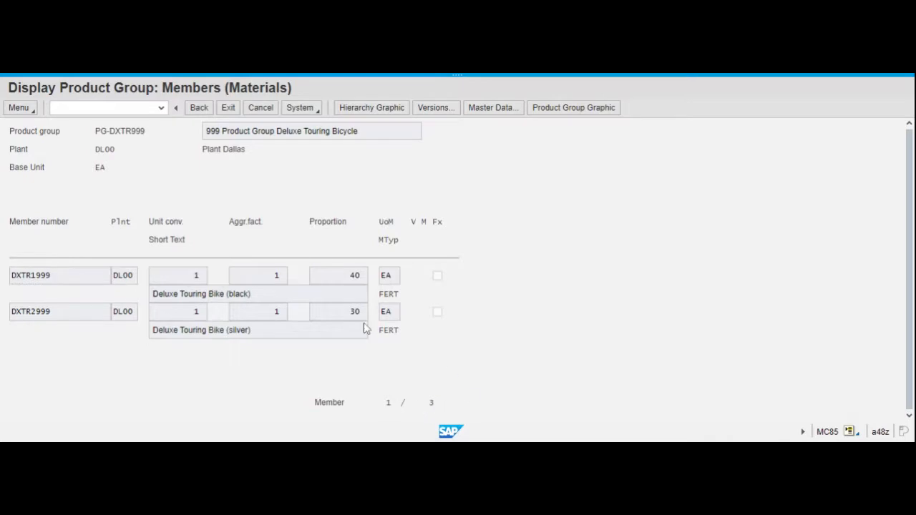
left_click(321, 318)
left_click(59, 319)
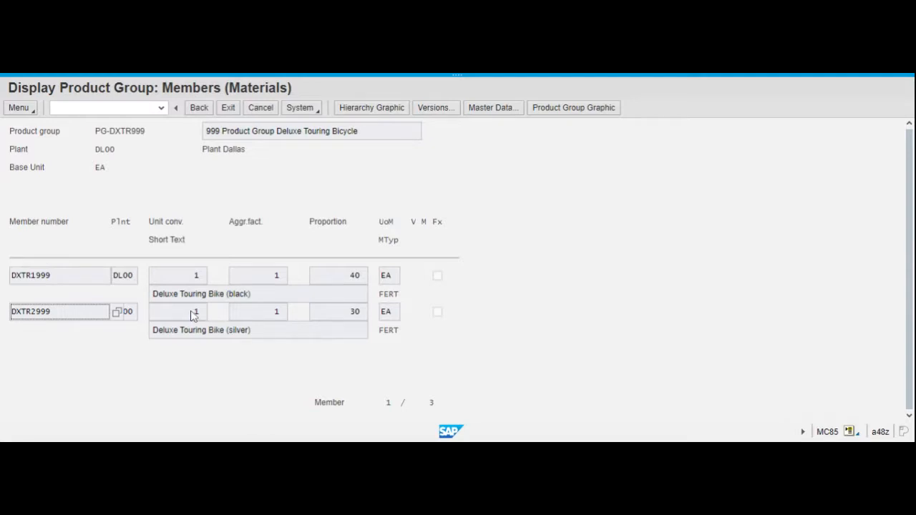
left_click(272, 337)
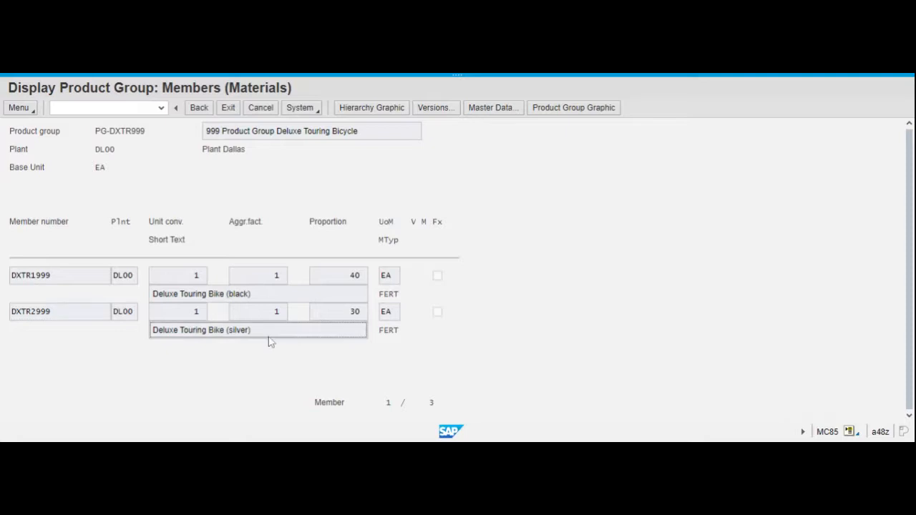
Examine the proportions of the silver and red bike members, DXTR2999 and DXTR3999
left_click(910, 416)
left_click(261, 315)
left_click(62, 311)
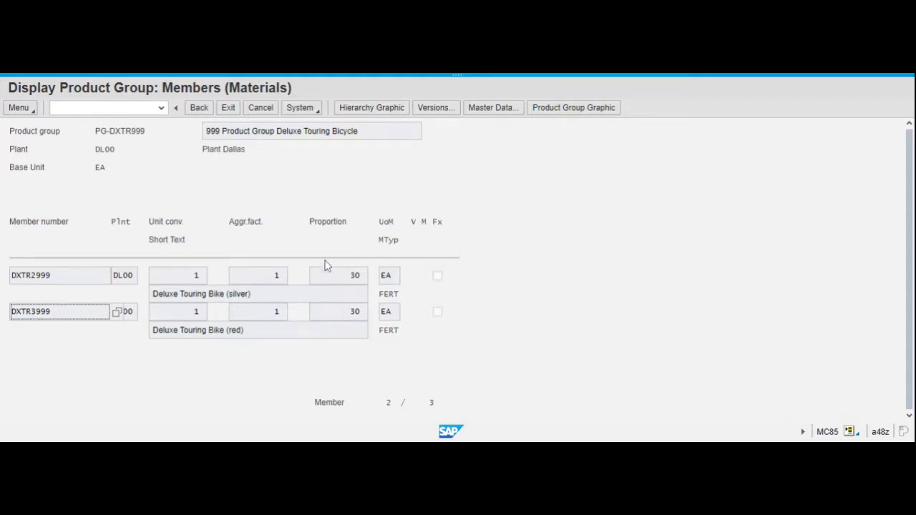
left_click(328, 224)
left_click(351, 313)
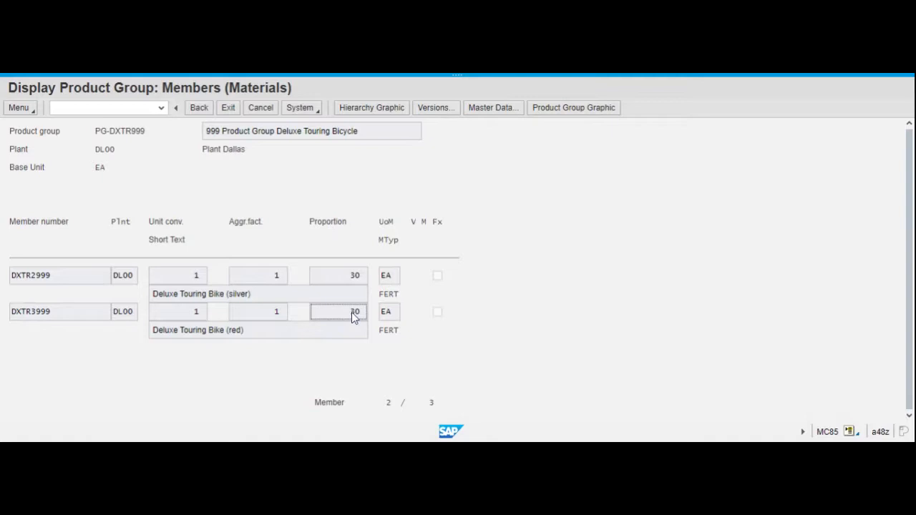
left_click(342, 276)
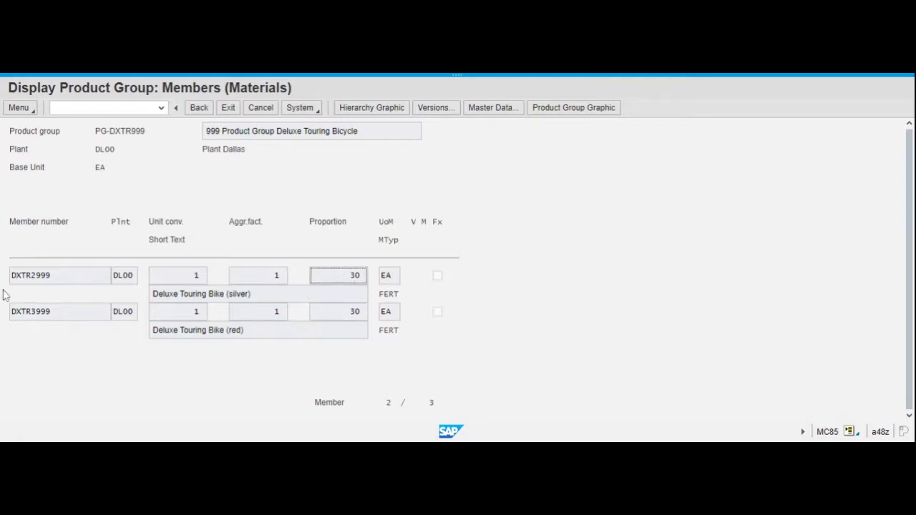
left_click(23, 272)
left_click(333, 279)
left_click(30, 283)
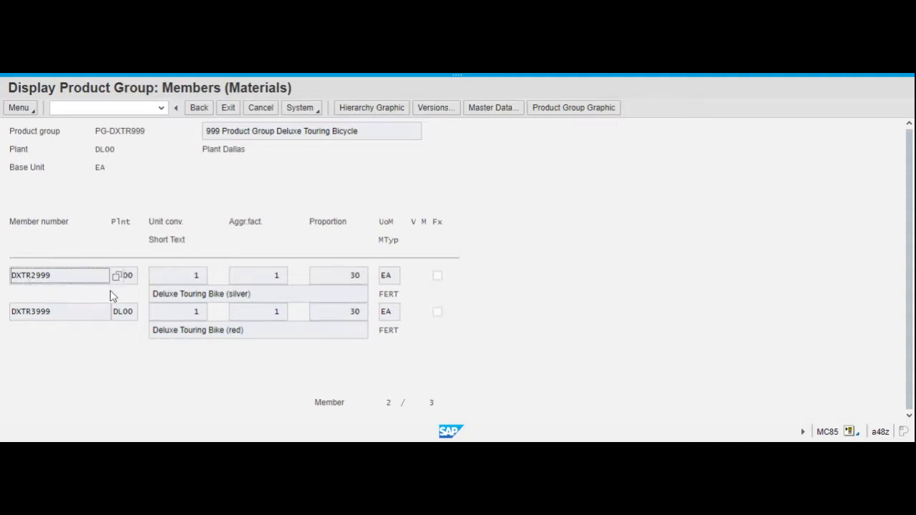
left_click(343, 275)
left_click(341, 308)
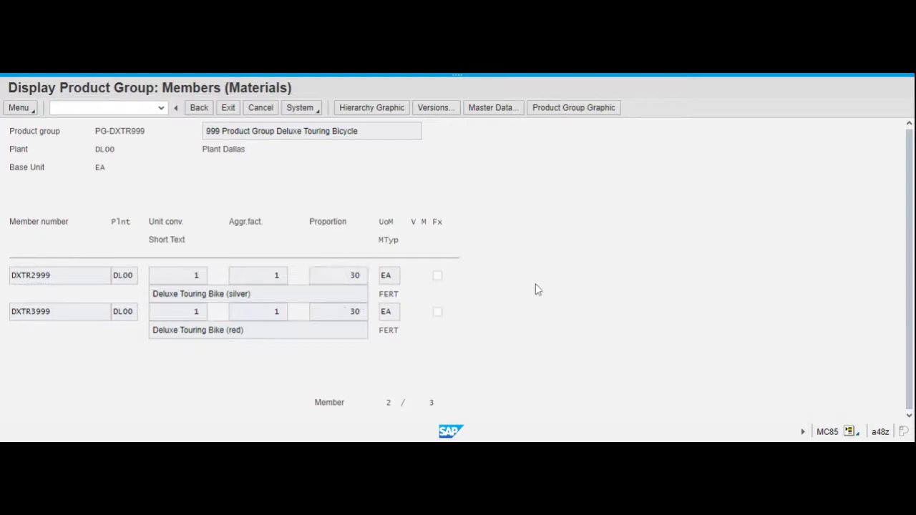
Return to the first member, DXTR1999, and compare its proportion with that of DXTR2999
left_click(345, 278)
left_click(61, 277)
left_click(910, 123)
scroll(119, 311, "up", 1)
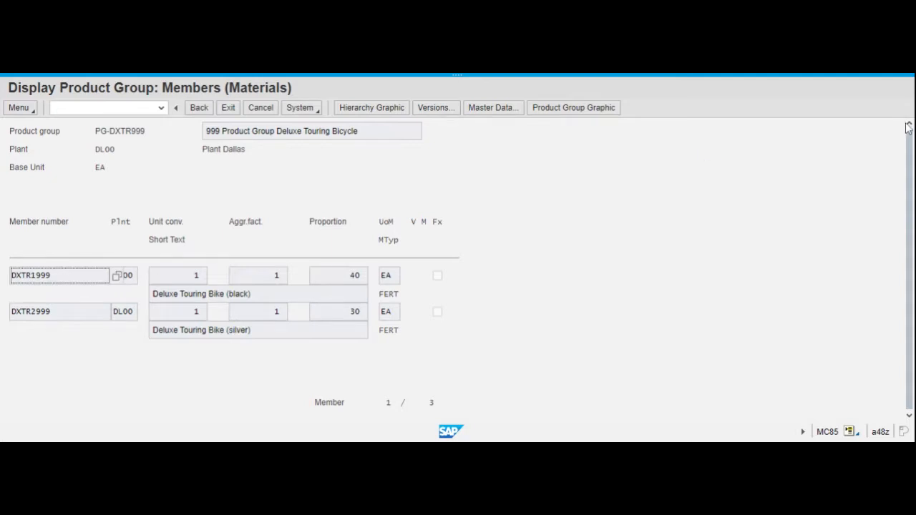
left_click(341, 277)
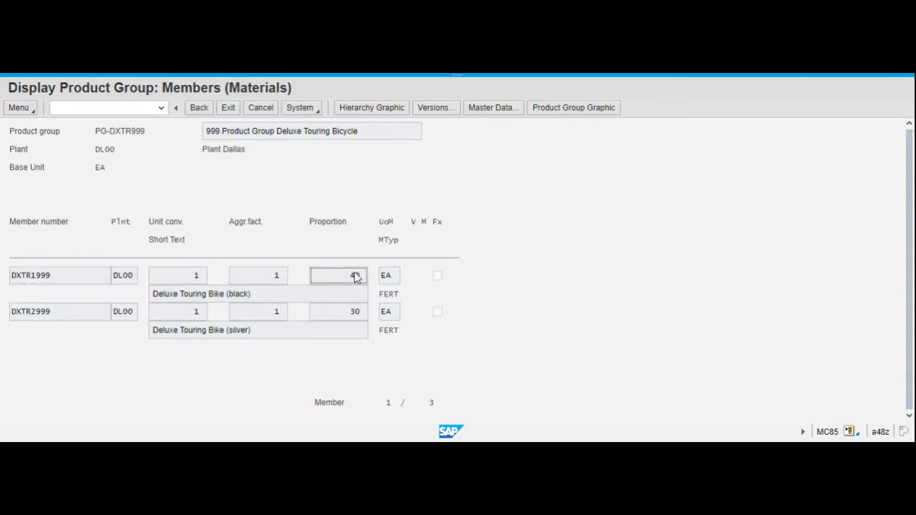
left_click(358, 314)
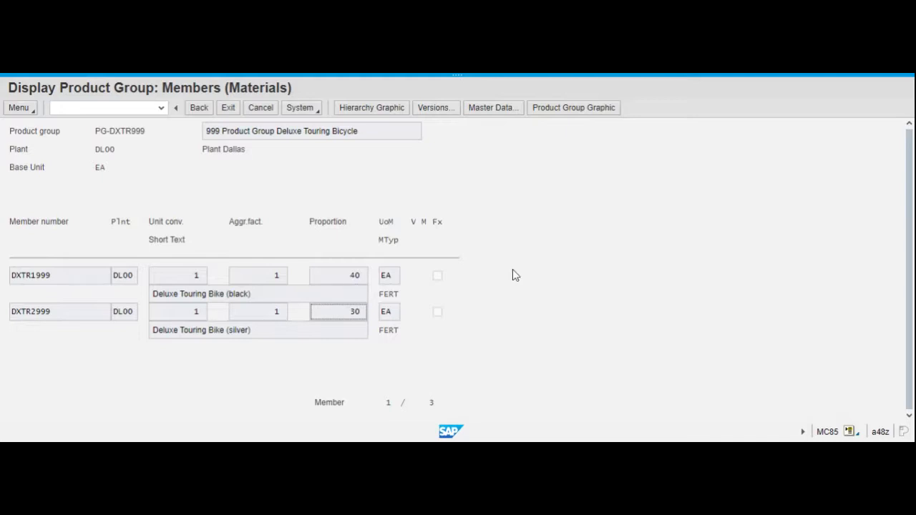
left_click(348, 276)
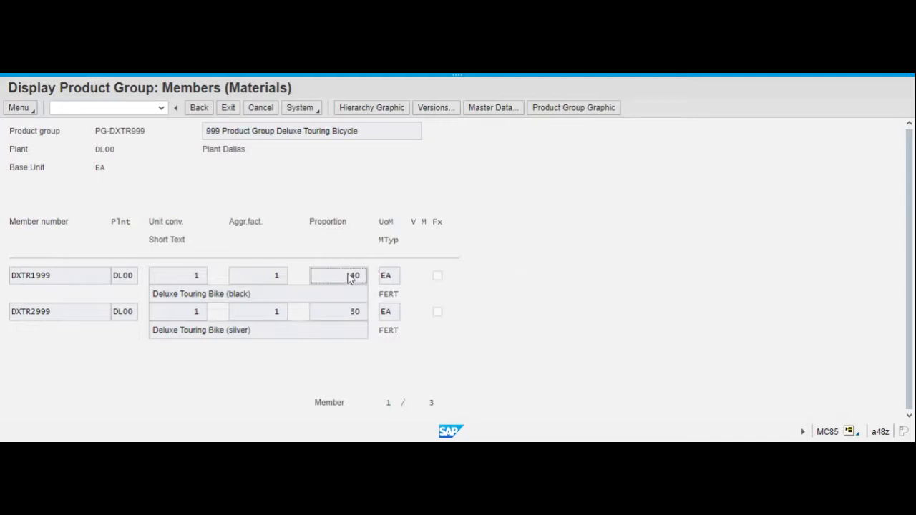
Leave the product group display and expand the Logistics, Production and SOP folders in the navigation tree
left_click(302, 74)
left_click(229, 109)
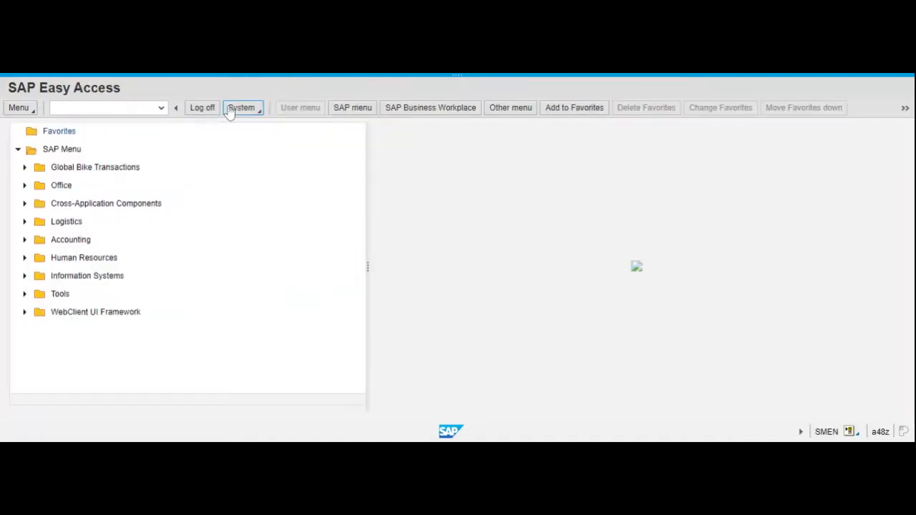
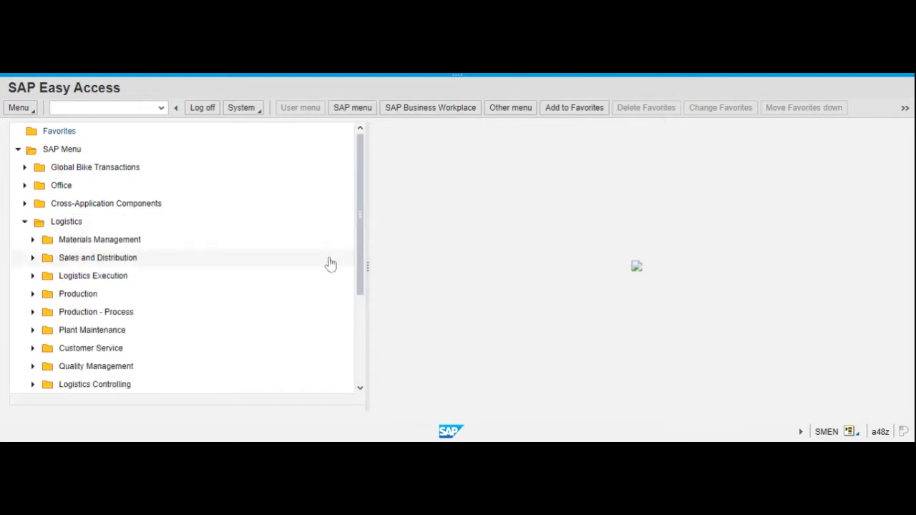
left_click(32, 294)
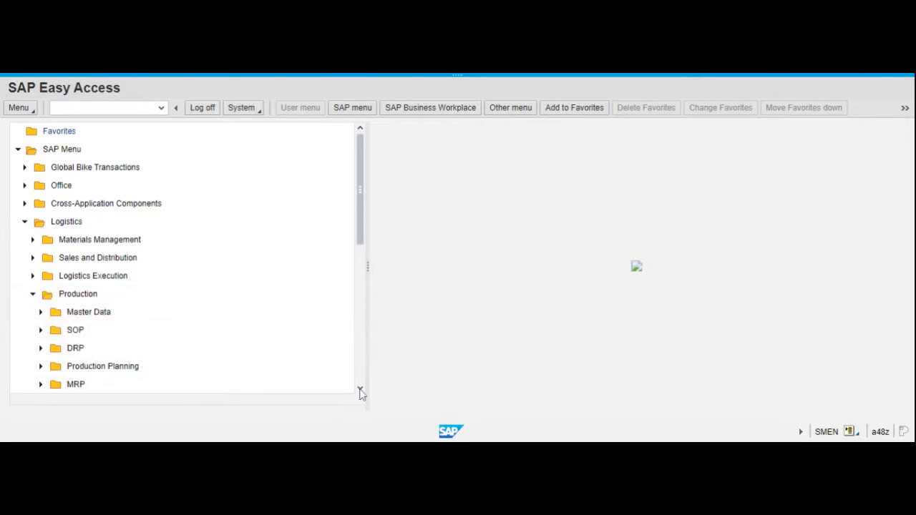
scroll(360, 388, "down", 6)
left_click(361, 390)
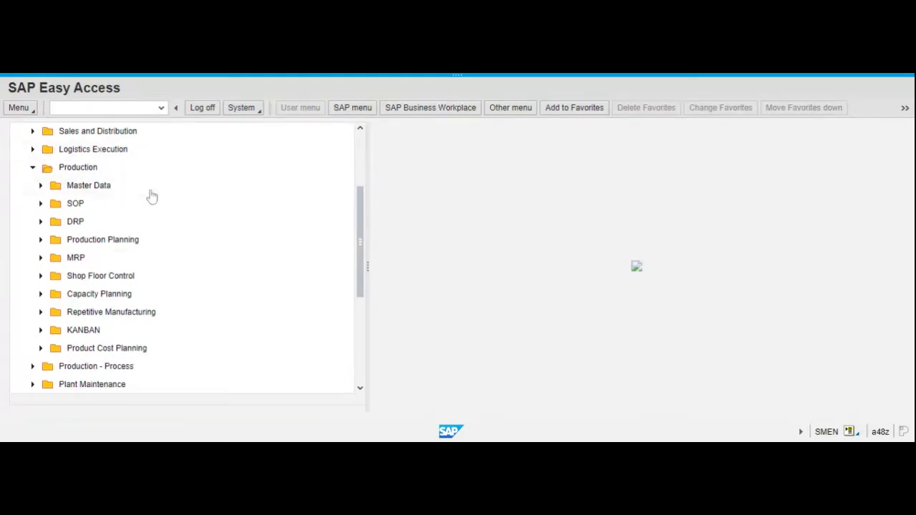
left_click(40, 204)
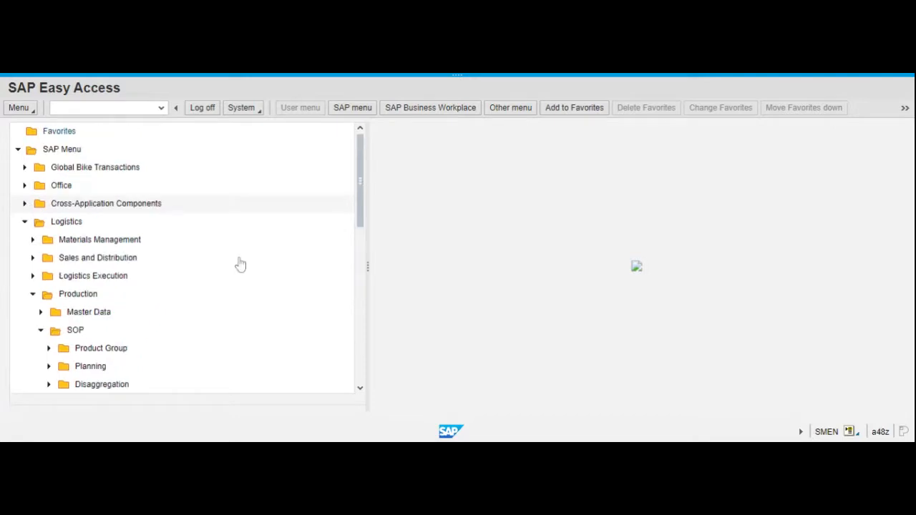
Expand the Planning folder under SOP and its For Product Group subfolder
left_click(361, 391)
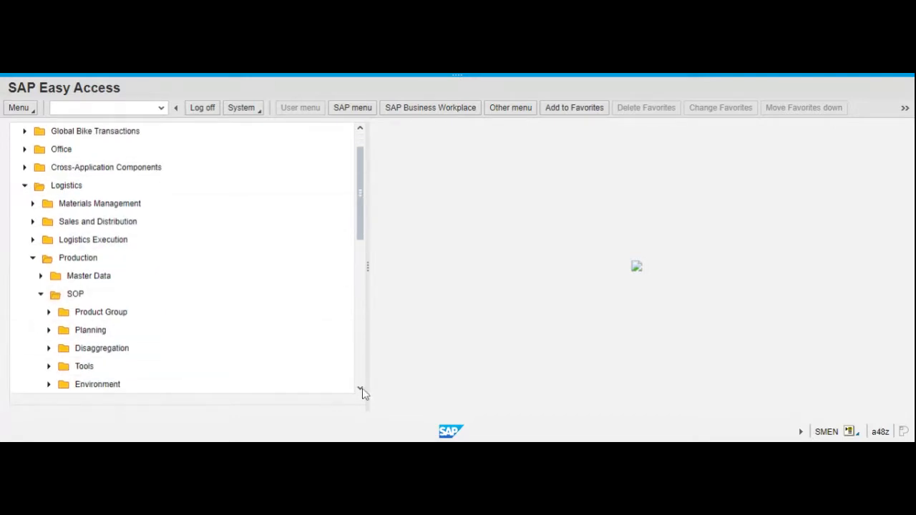
left_click(360, 390)
left_click(361, 390)
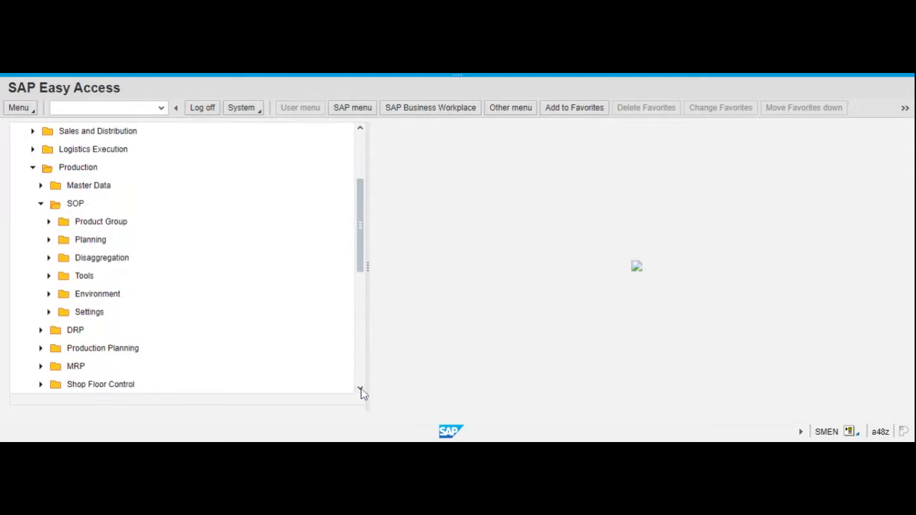
left_click(51, 244)
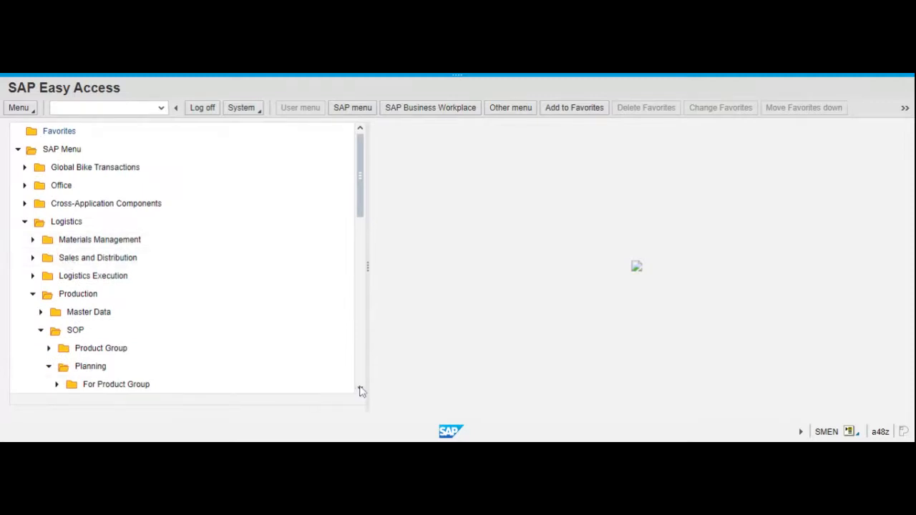
left_click(360, 387)
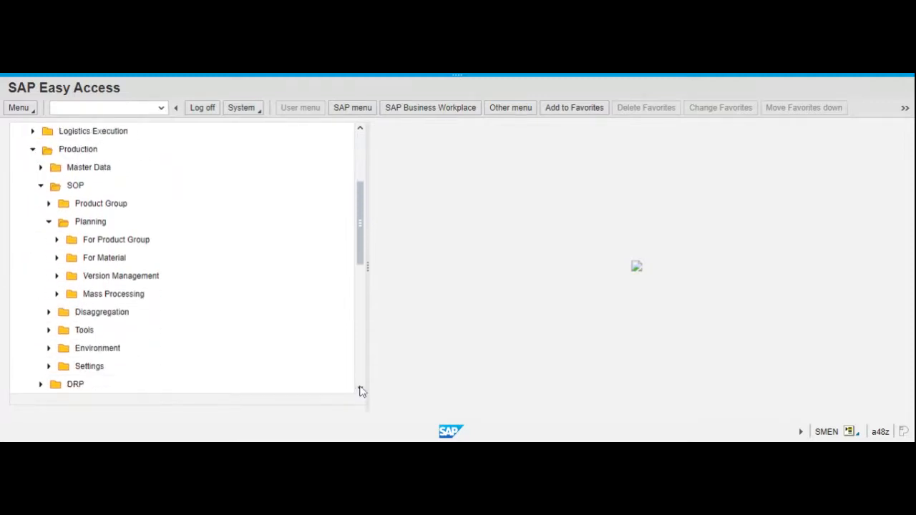
left_click(361, 390)
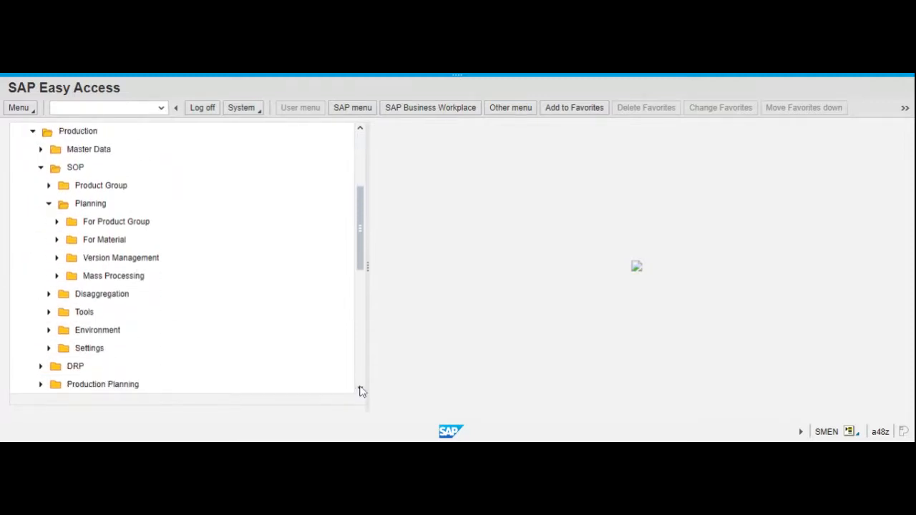
left_click(57, 222)
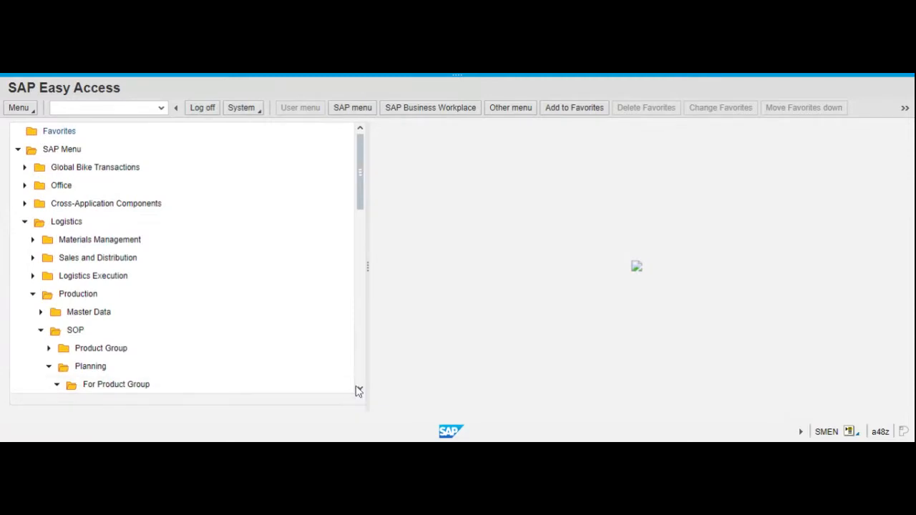
Start transaction MC82 to change the plan of a product group
scroll(360, 392, "down", 6)
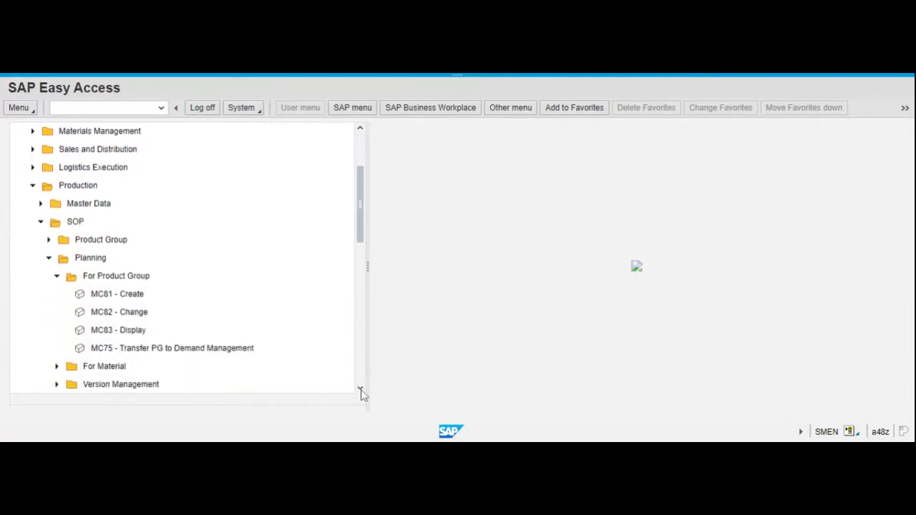
scroll(361, 394, "down", 3)
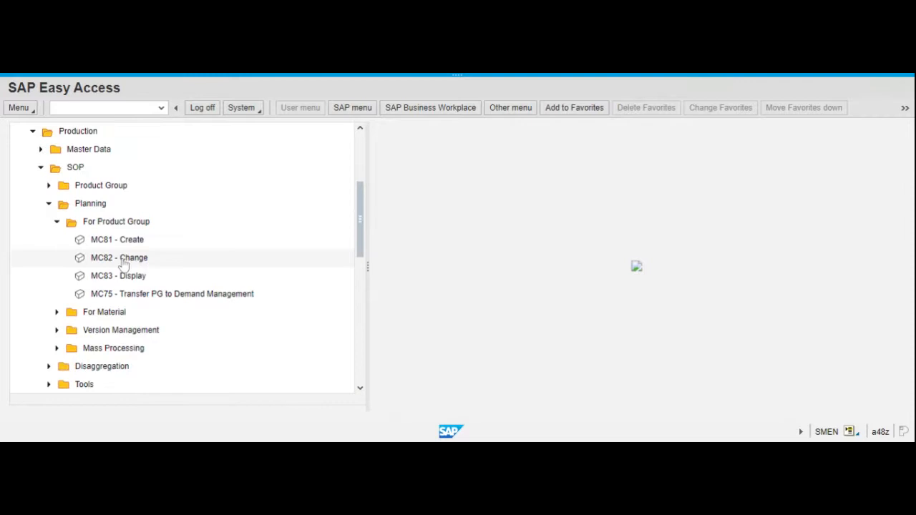
left_click(123, 262)
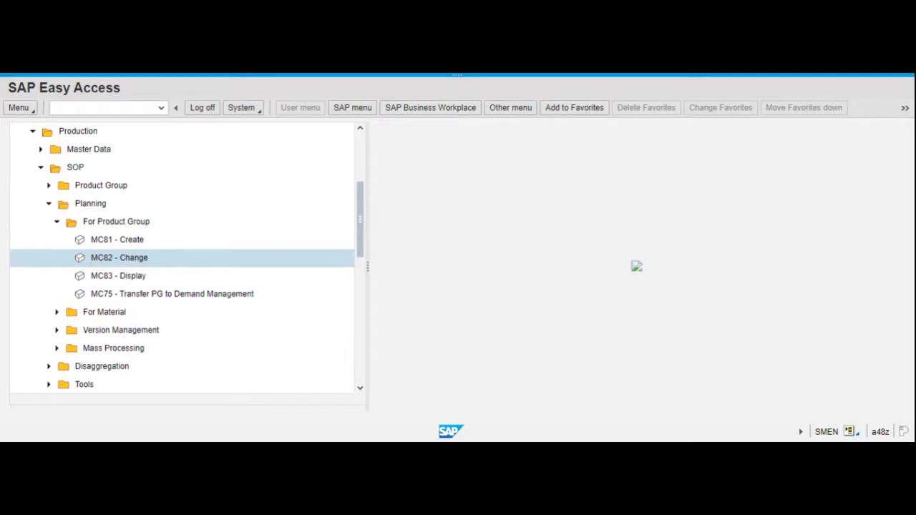
double_click(104, 265)
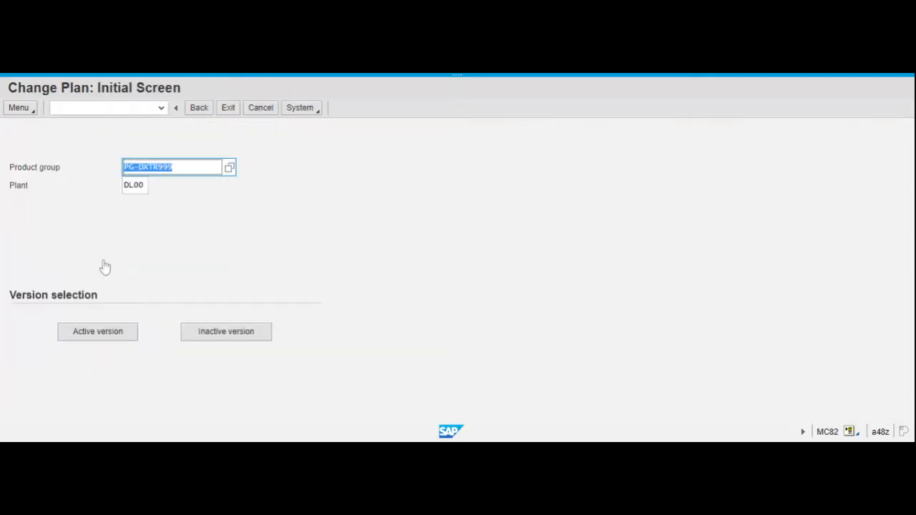
Open the active version of the rough-cut plan for product group PG-DXTR999 in plant DL00
left_click(292, 75)
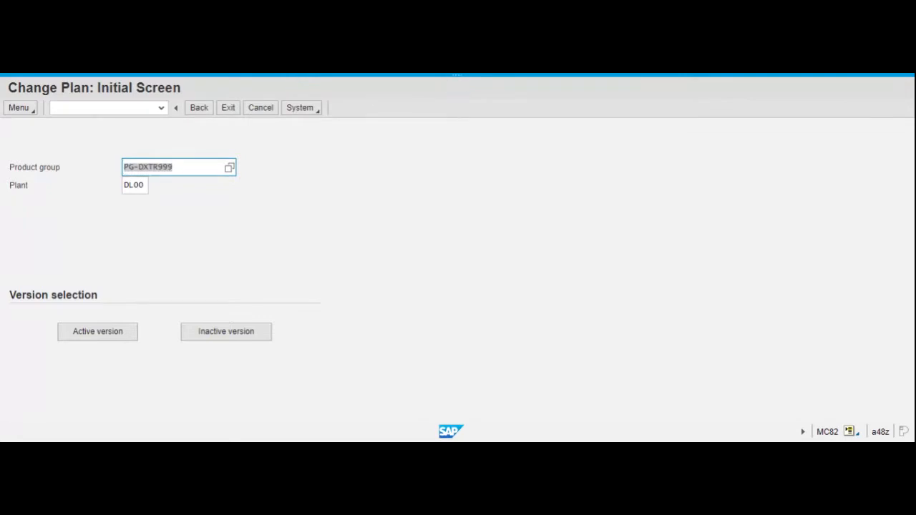
left_click(298, 194)
left_click(183, 167)
left_click(98, 335)
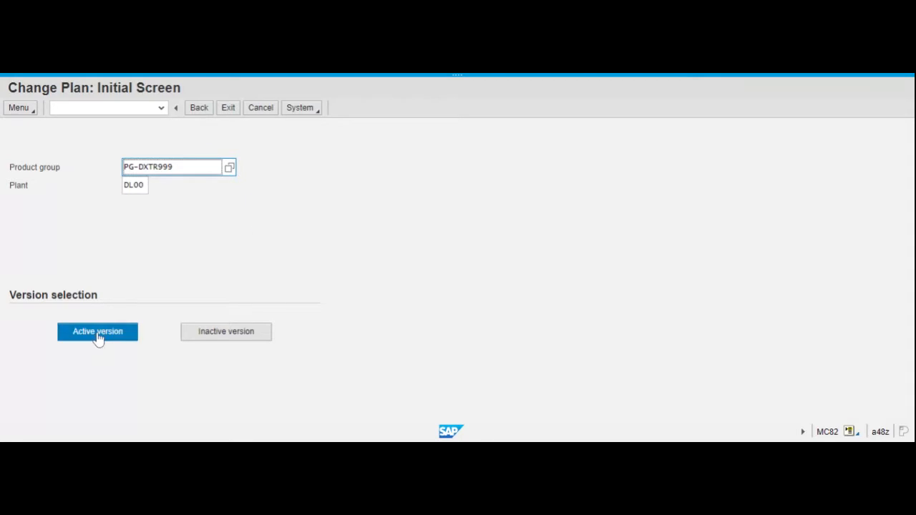
left_click(98, 337)
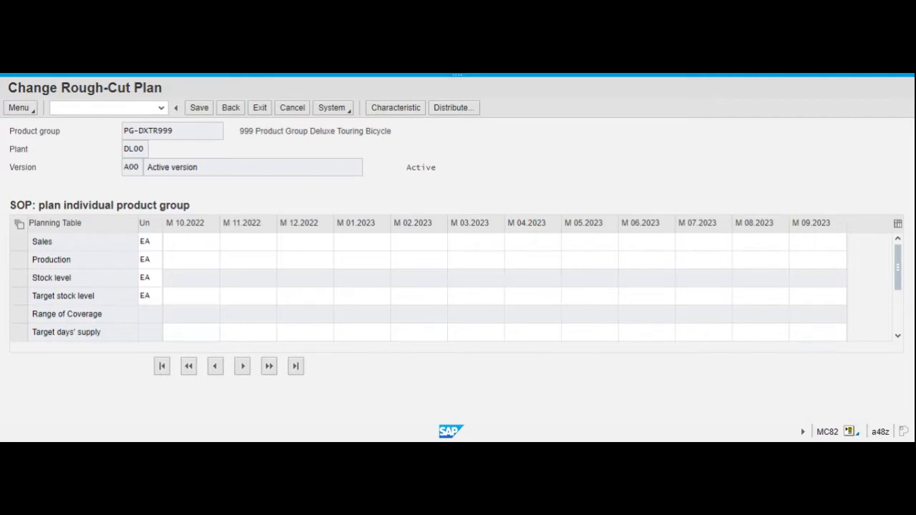
left_click(19, 109)
mouse_move(25, 141)
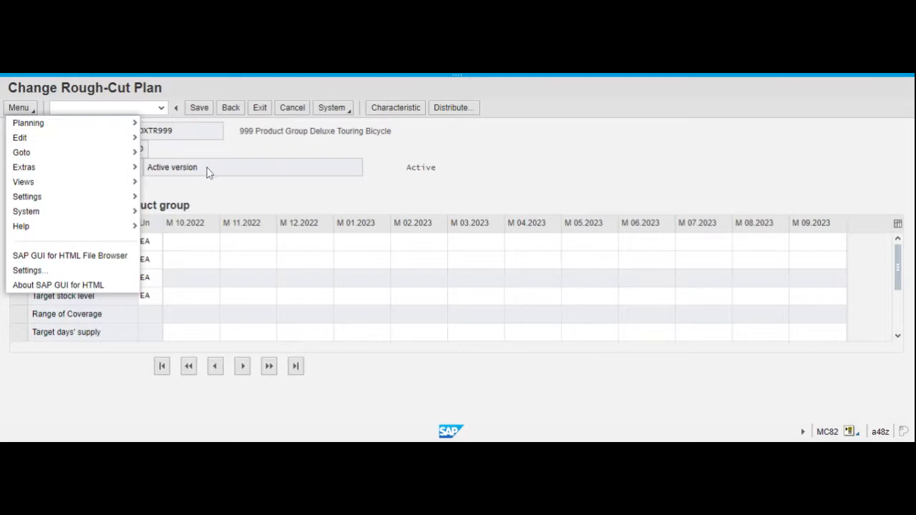
mouse_move(113, 141)
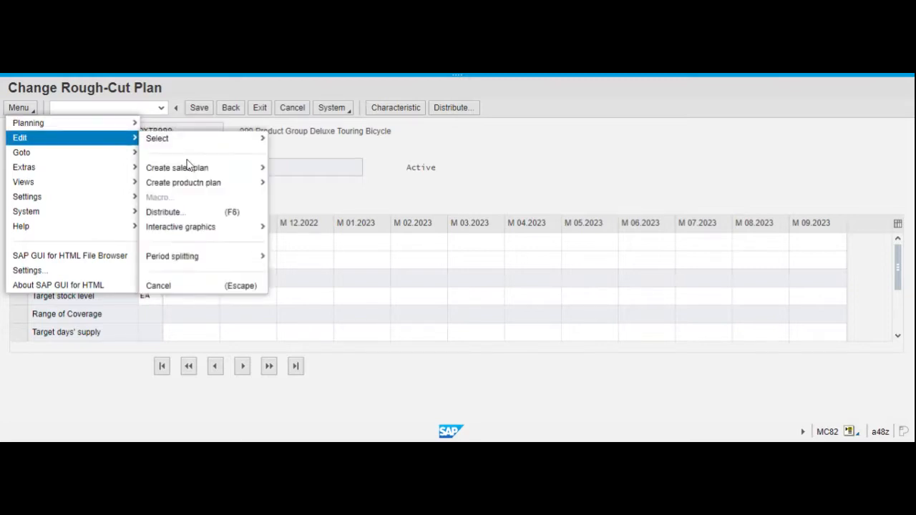
mouse_move(228, 174)
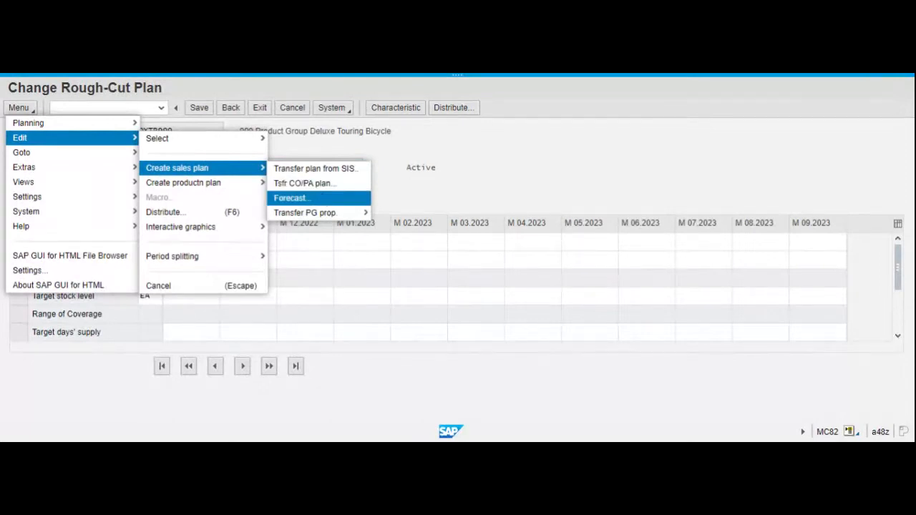
left_click(323, 198)
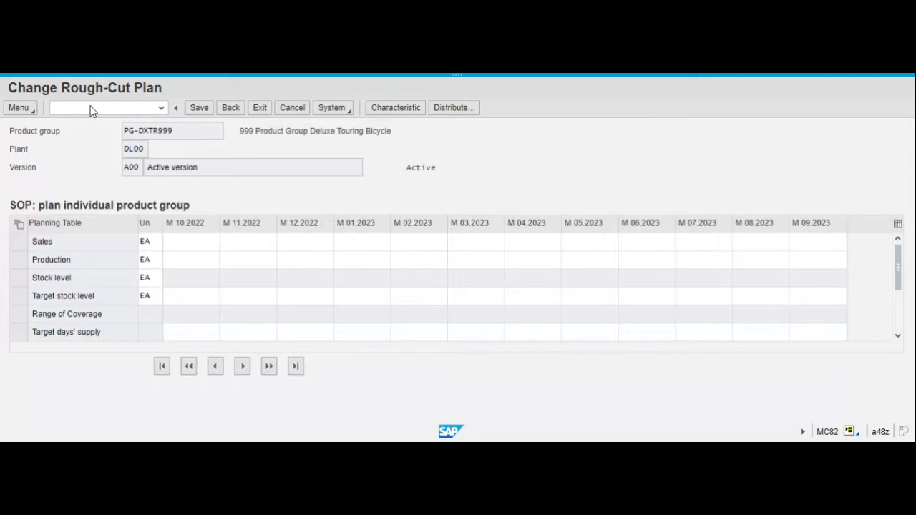
Start creating the sales plan for the product group by forecast
left_click(18, 107)
mouse_move(31, 137)
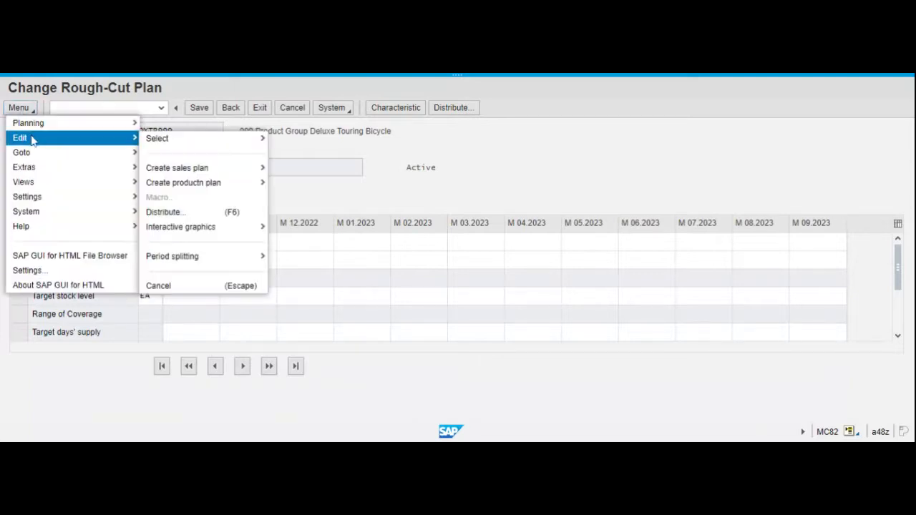
mouse_move(233, 174)
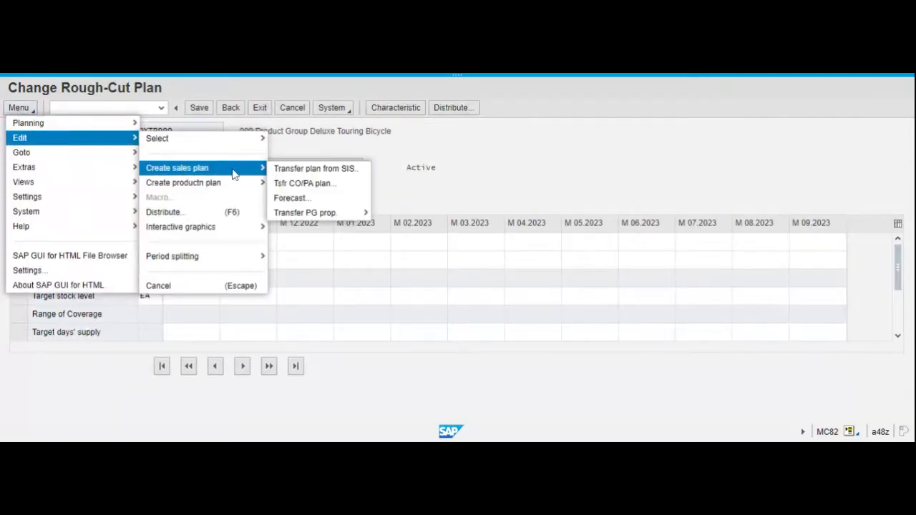
left_click(308, 200)
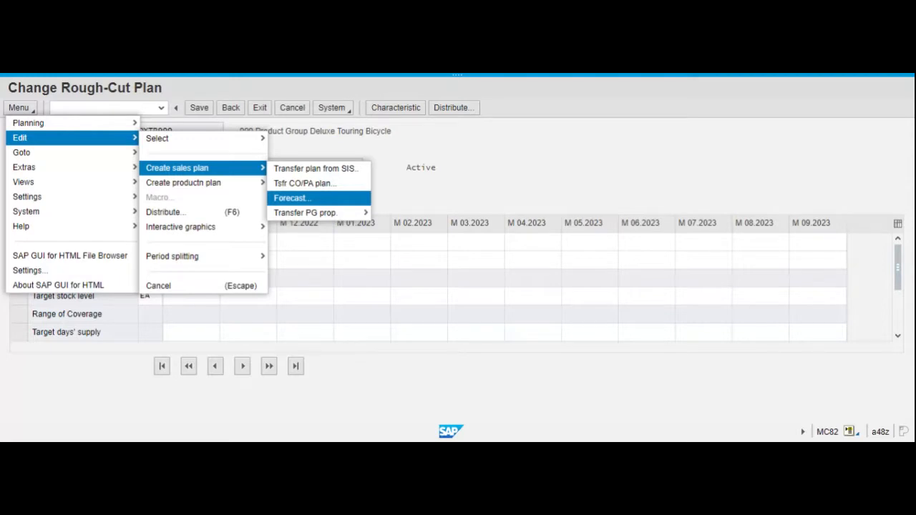
left_click(306, 198)
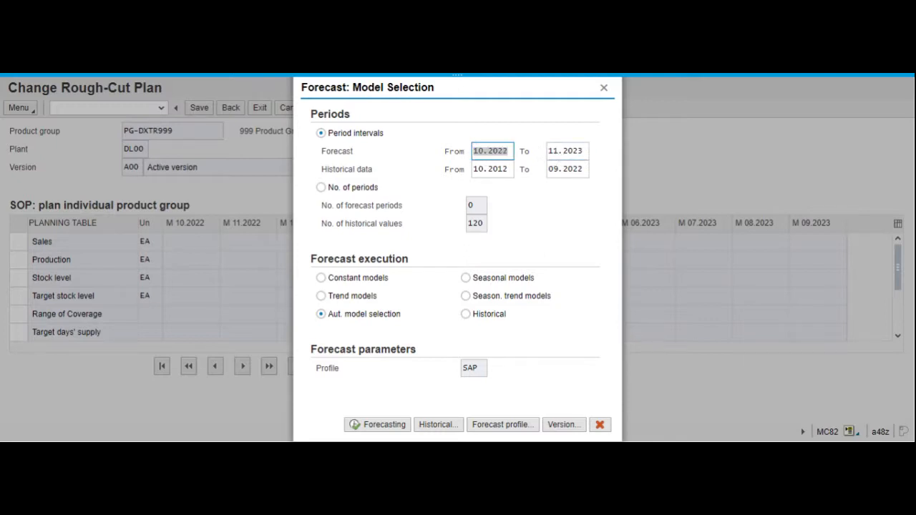
Set the end of the forecast period interval to 09.2023
left_click(557, 155)
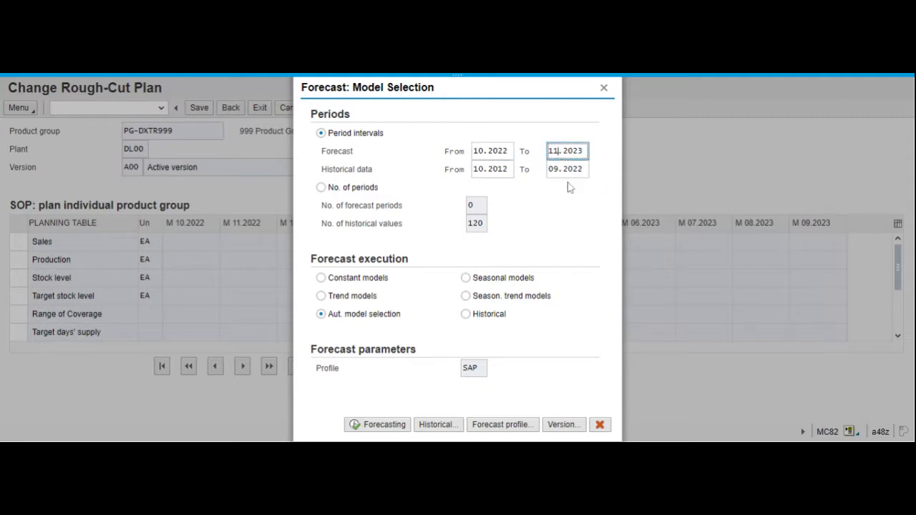
key("BackSpace")
key("BackSpace")
type("09")
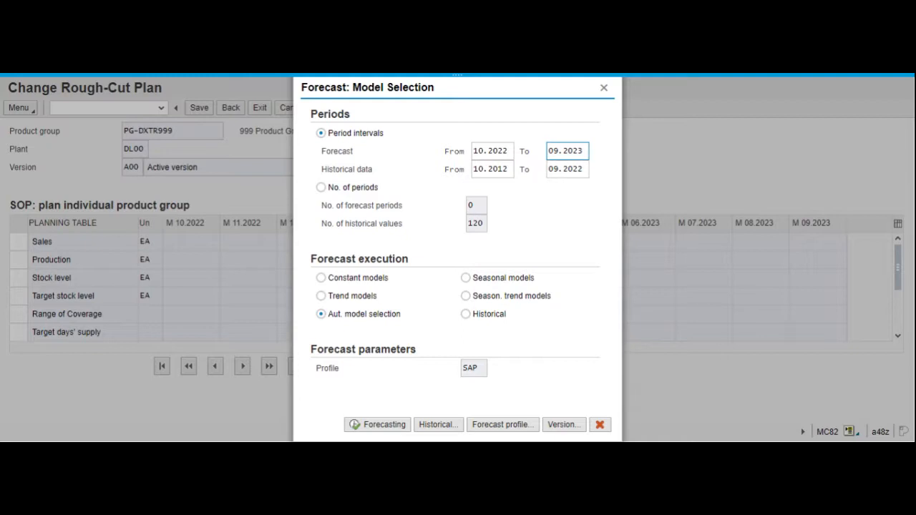
Set the start of the historical data interval to 05.2020
left_click(491, 172)
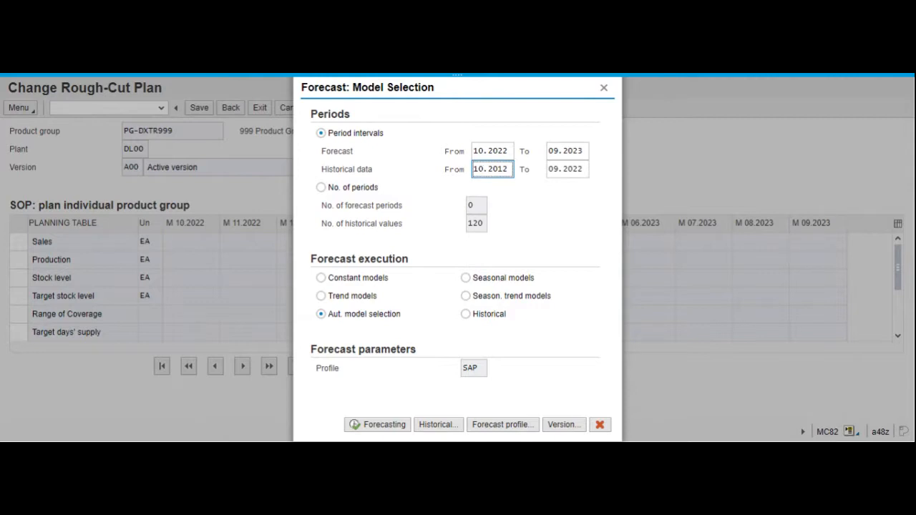
key("BackSpace")
key("BackSpace")
type("05")
key("BackSpace")
key("BackSpace")
key("BackSpace")
type("020")
left_click(586, 186)
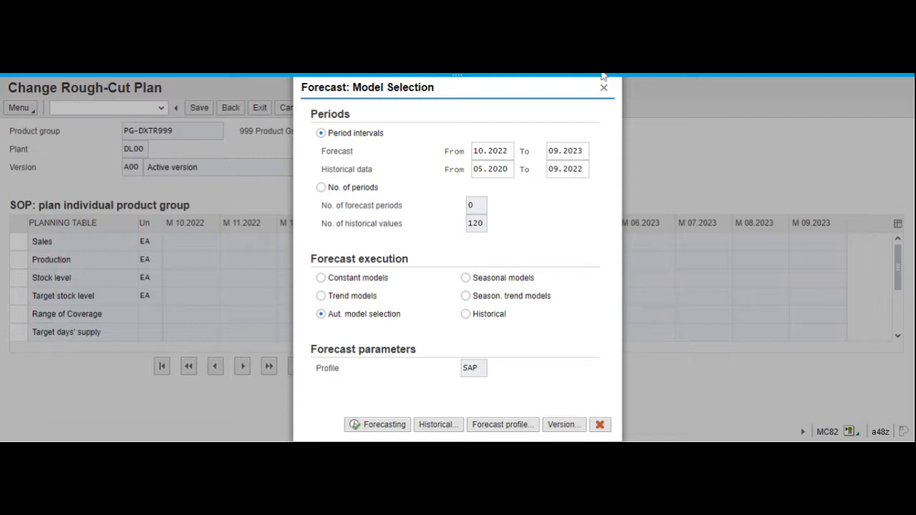
Run the forecast with automatic model selection, using the test for trend and season
left_click(383, 427)
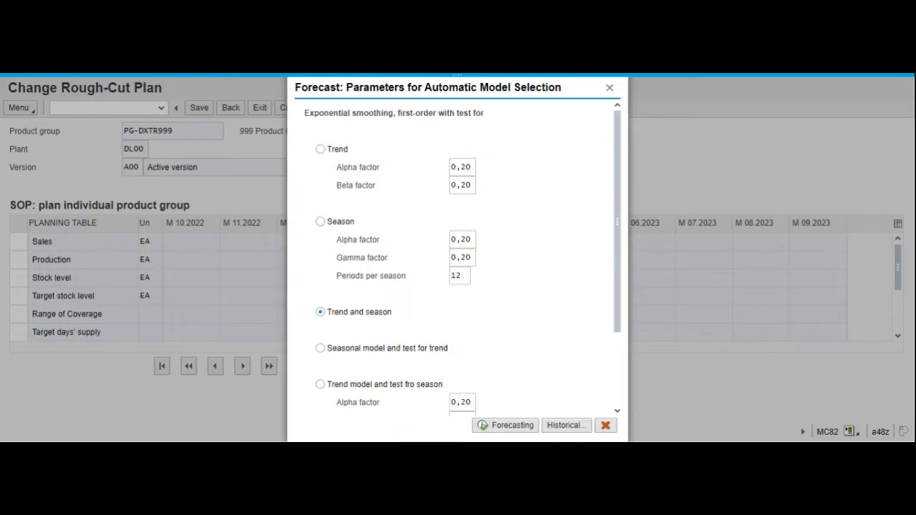
scroll(523, 341, "down", 4)
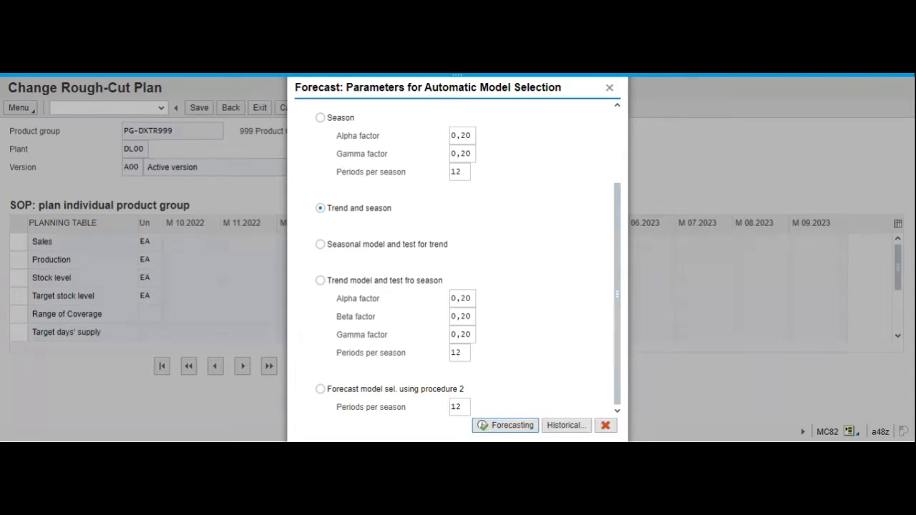
left_click(505, 425)
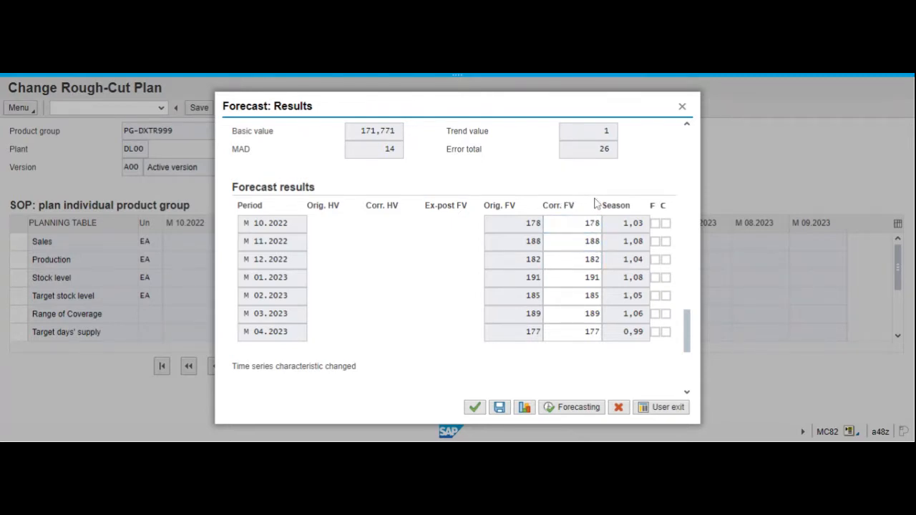
Accept the forecast results and transfer the corrected forecast values into the Sales row of the plan
left_click(591, 223)
left_click(475, 410)
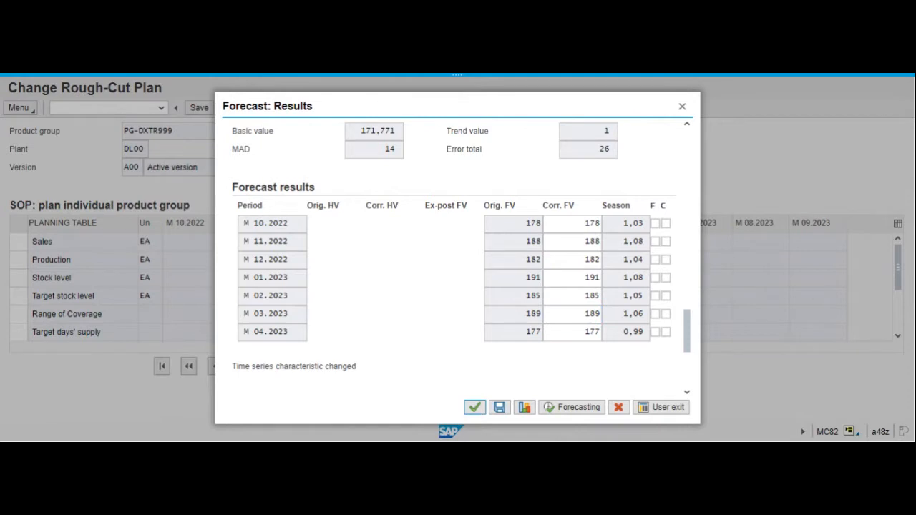
left_click(475, 408)
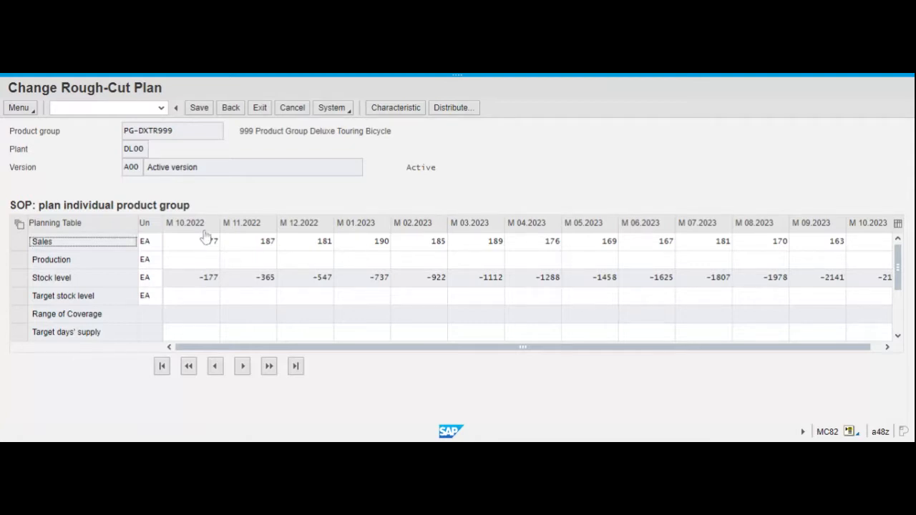
Enter a target days' supply of 5 for every month from 10.2022 through 09.2023
left_click(188, 333)
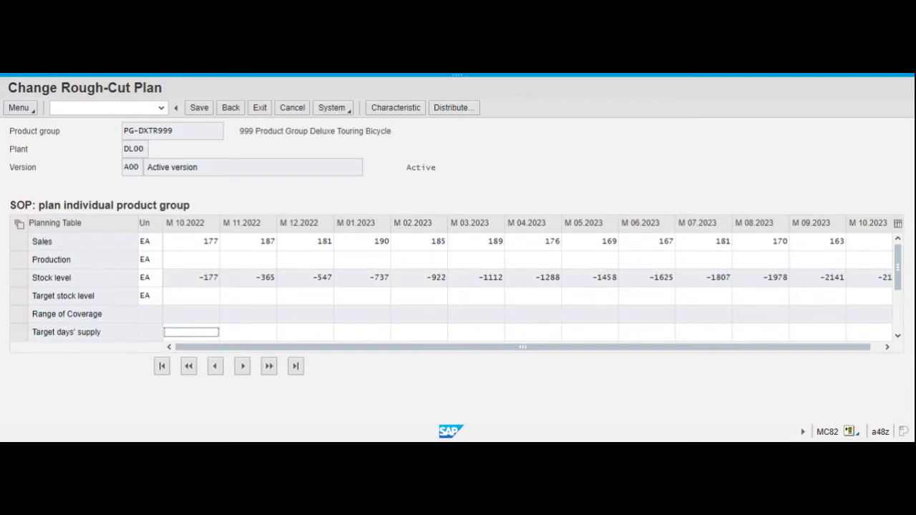
type("5")
key("Return")
left_click(255, 334)
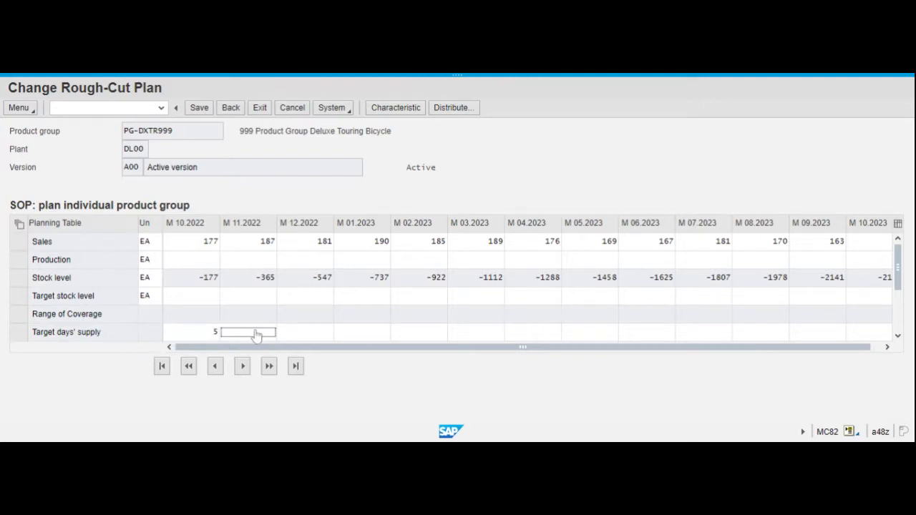
type("5")
left_click(301, 333)
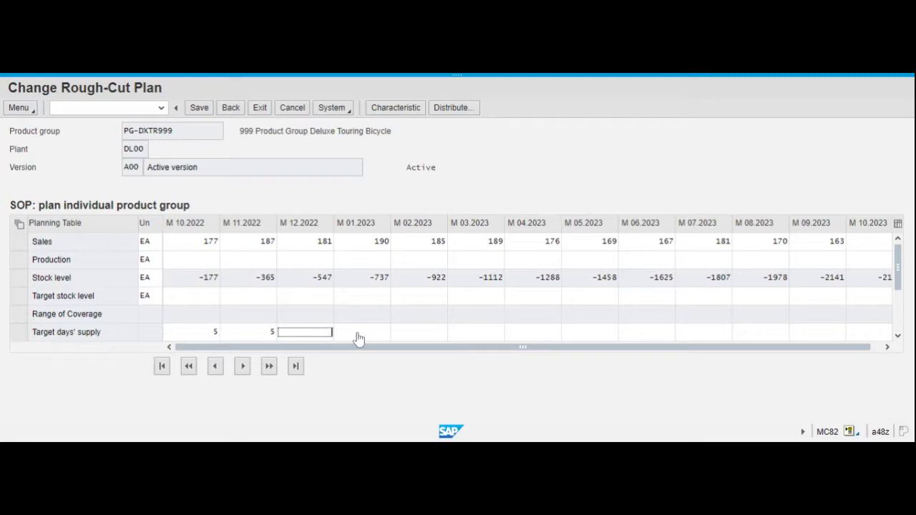
type("5")
left_click(384, 337)
type("5")
left_click(411, 335)
type("5")
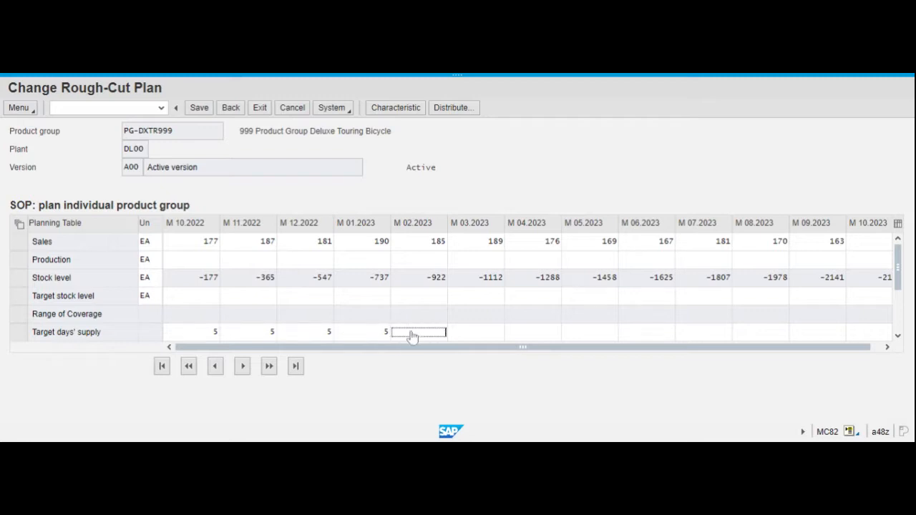
left_click(473, 337)
type("5")
left_click(534, 336)
type("5")
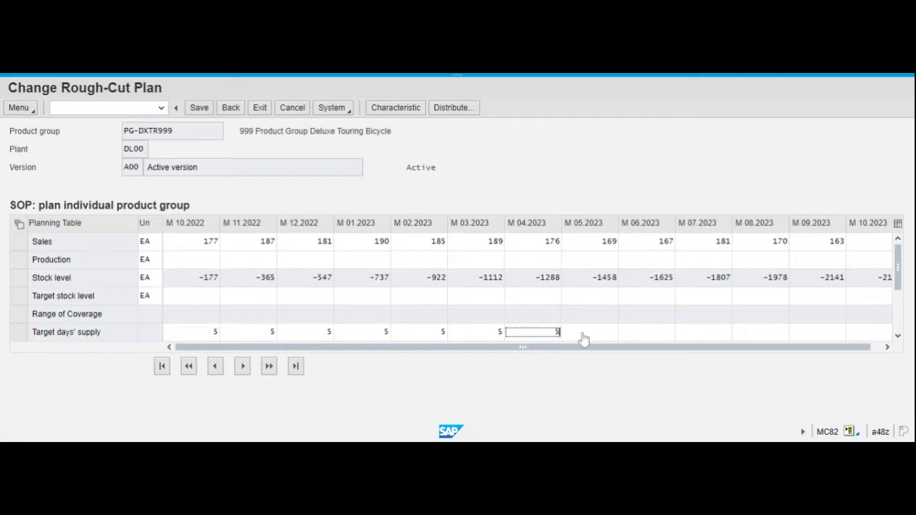
left_click(595, 337)
type("5")
left_click(652, 337)
type("5")
left_click(693, 337)
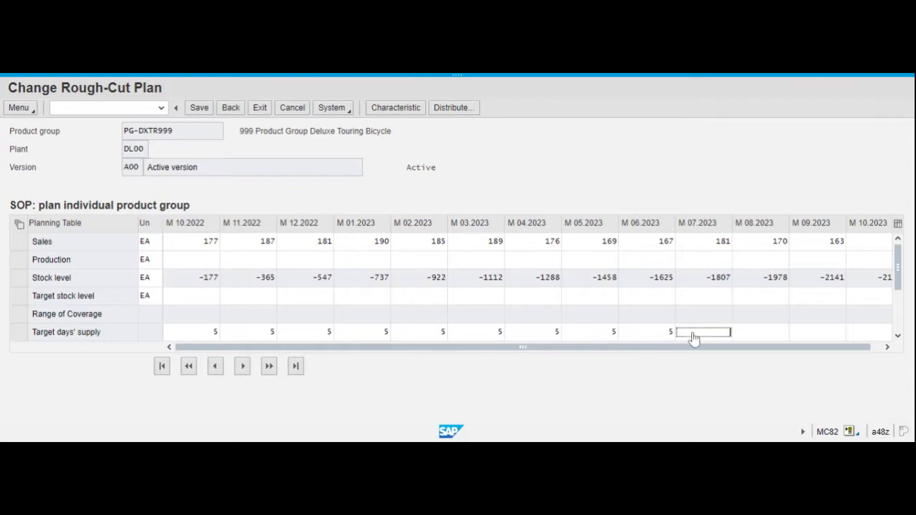
type("5")
left_click(761, 336)
type("5")
left_click(807, 334)
type("5")
left_click(888, 347)
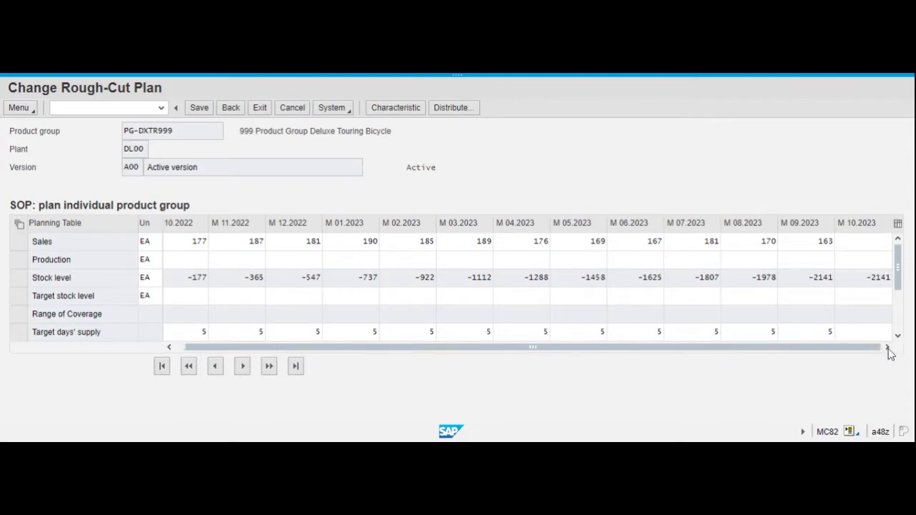
left_click(170, 348)
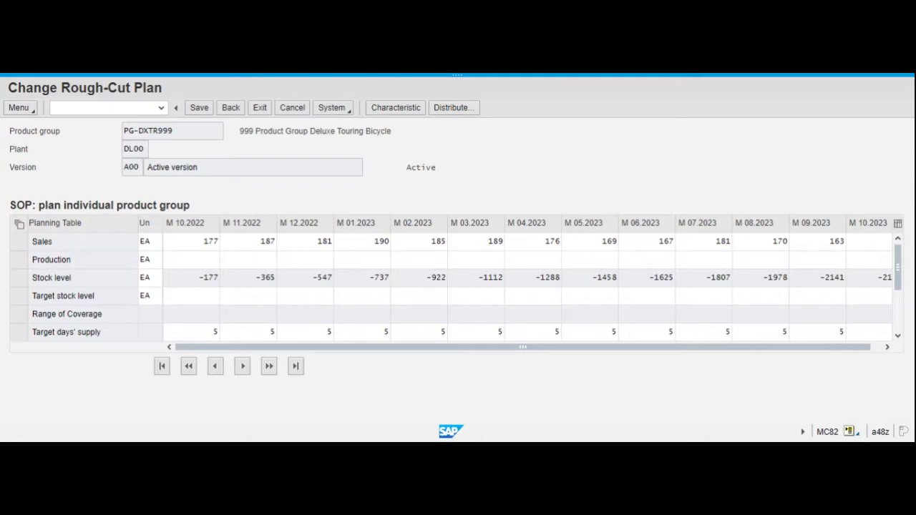
left_click(20, 108)
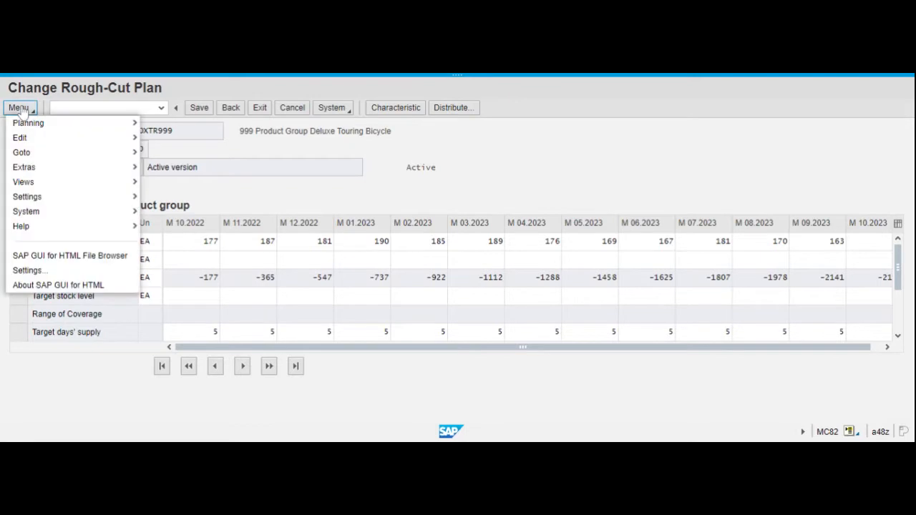
left_click(21, 109)
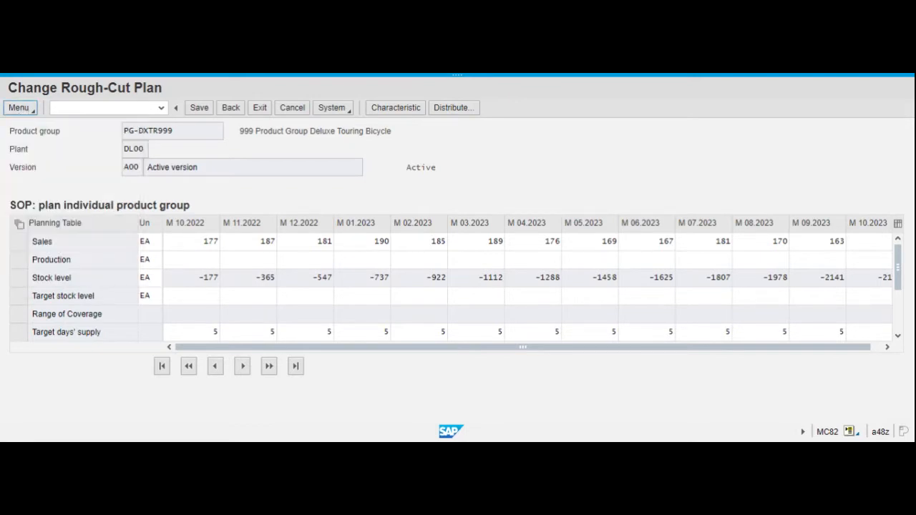
left_click(20, 108)
mouse_move(22, 140)
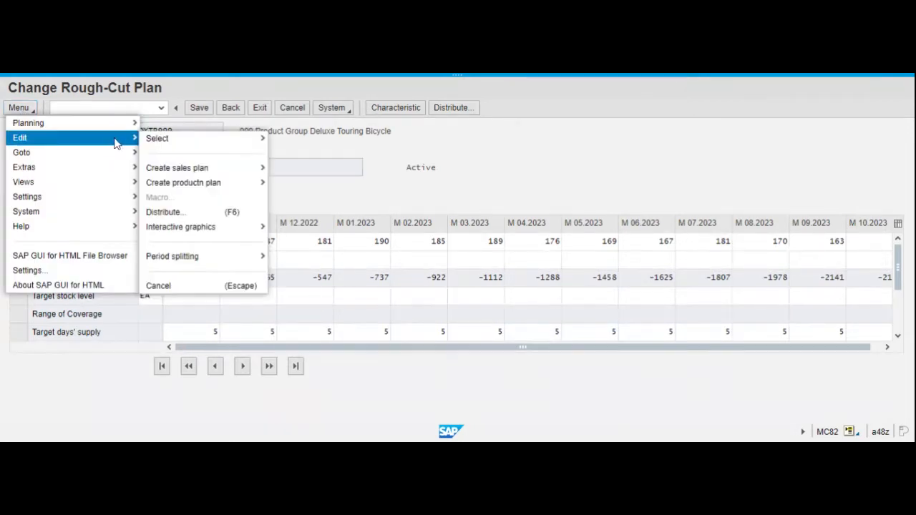
mouse_move(214, 191)
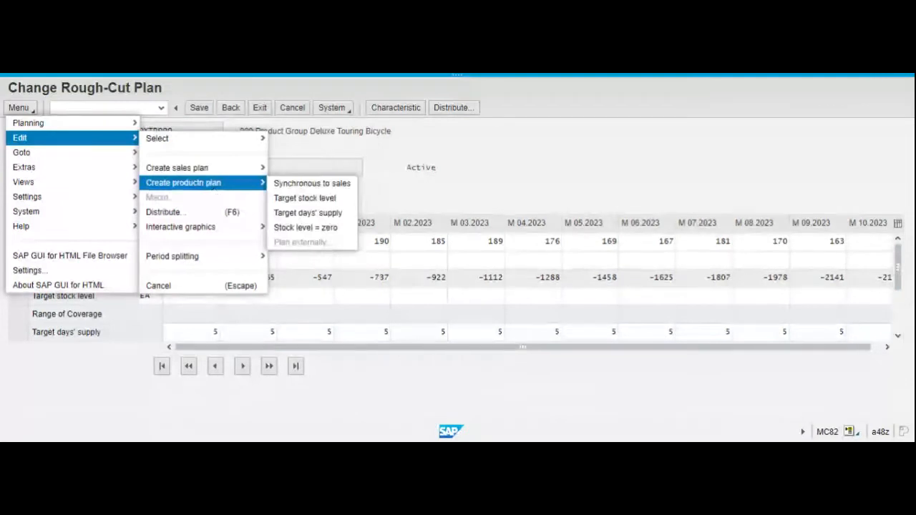
key("Escape")
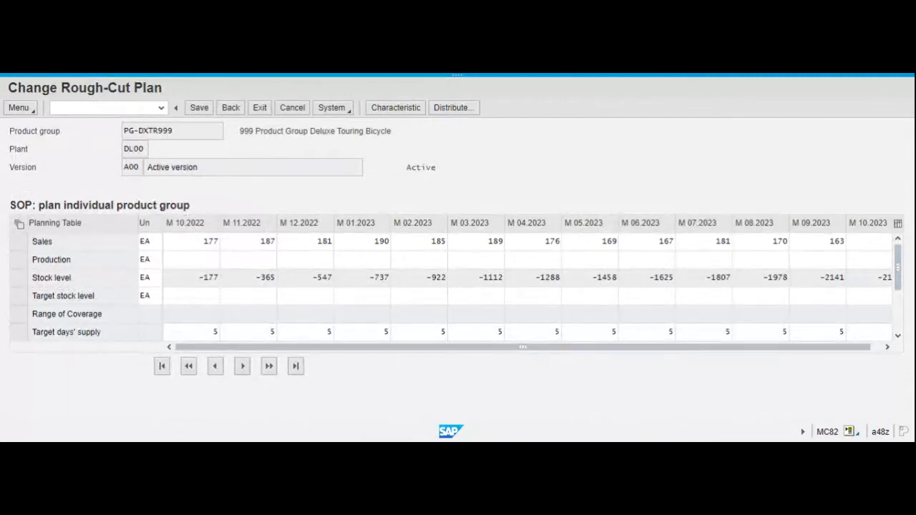
Create the production plan for the product group synchronous to sales
left_click(19, 107)
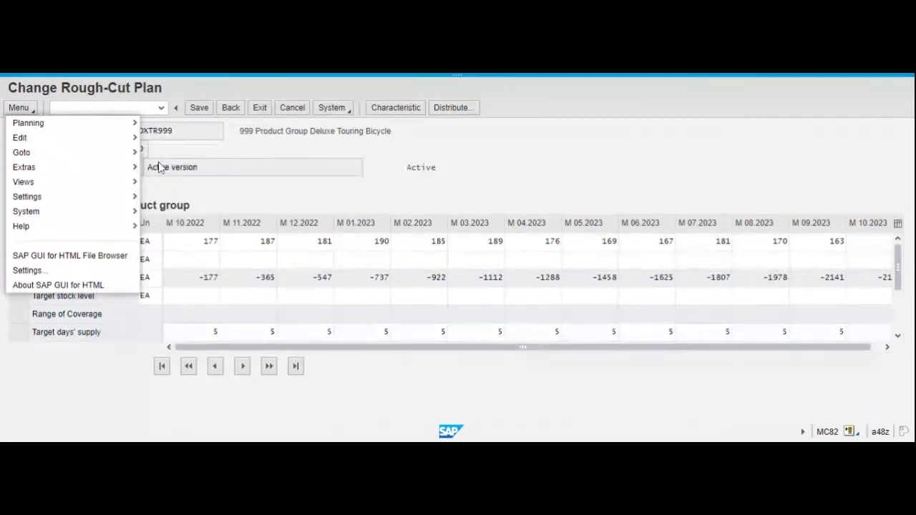
mouse_move(124, 129)
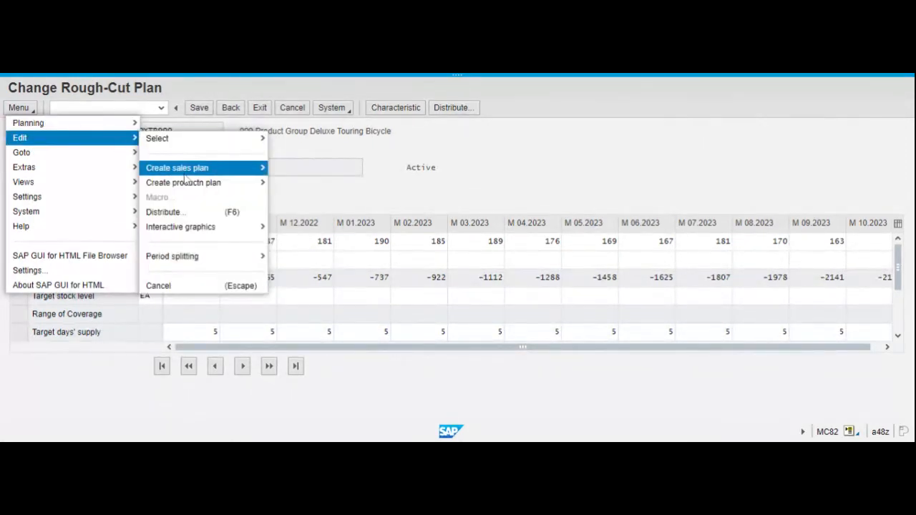
mouse_move(259, 169)
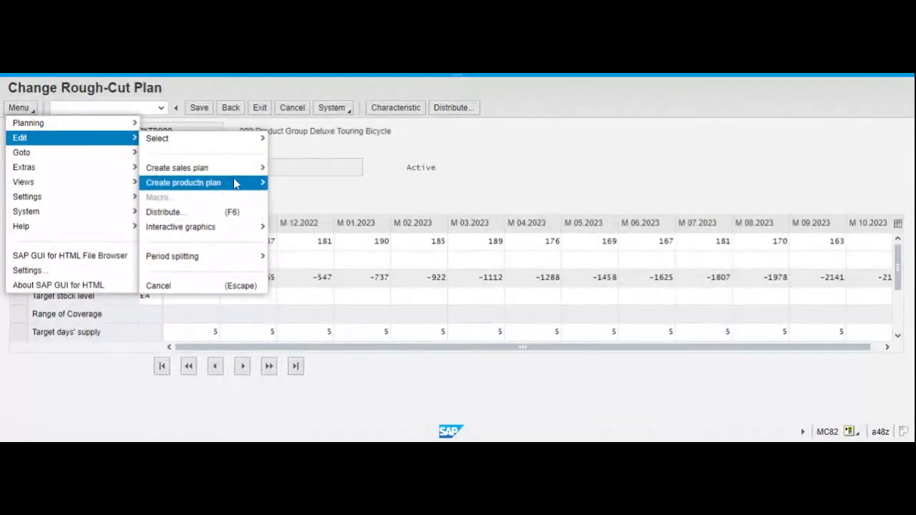
mouse_move(243, 184)
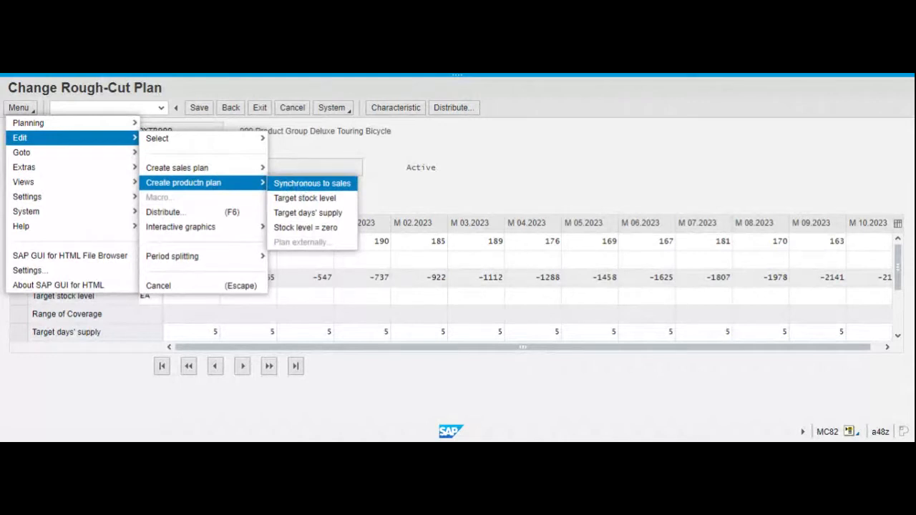
left_click(300, 184)
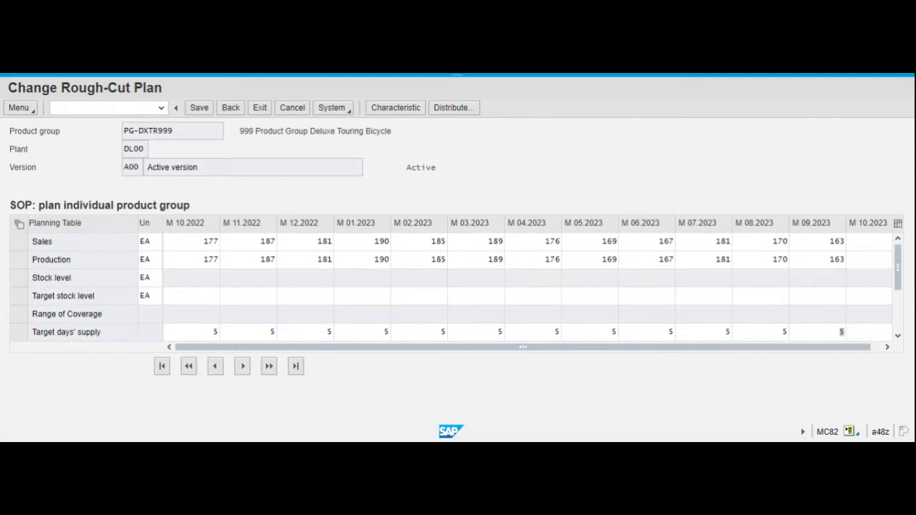
double_click(842, 332)
left_click(19, 108)
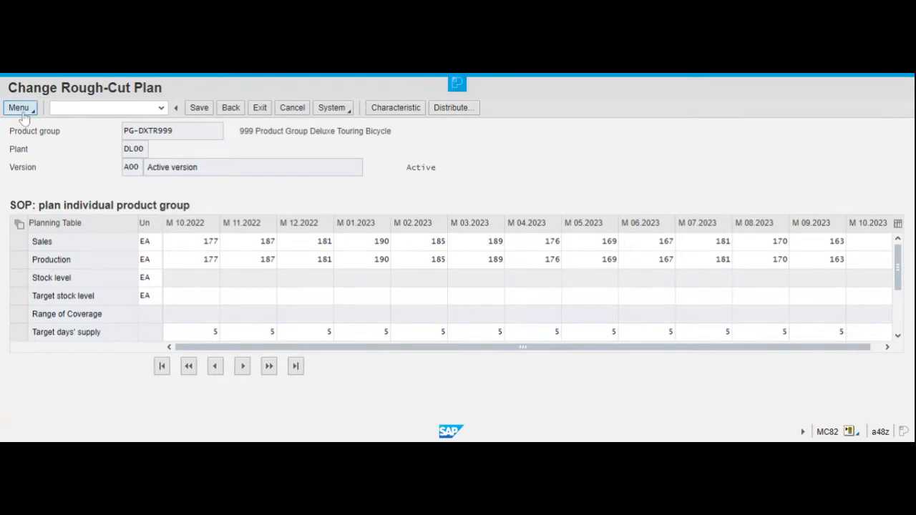
mouse_move(27, 140)
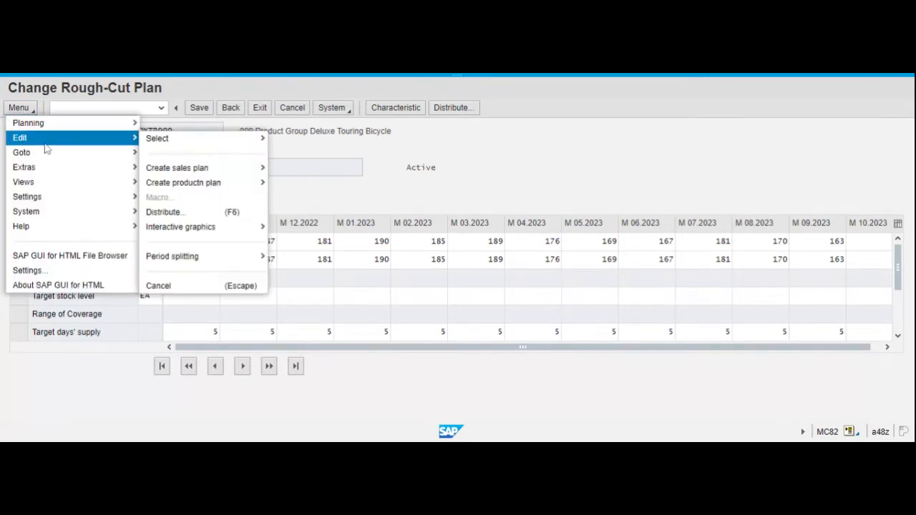
mouse_move(198, 172)
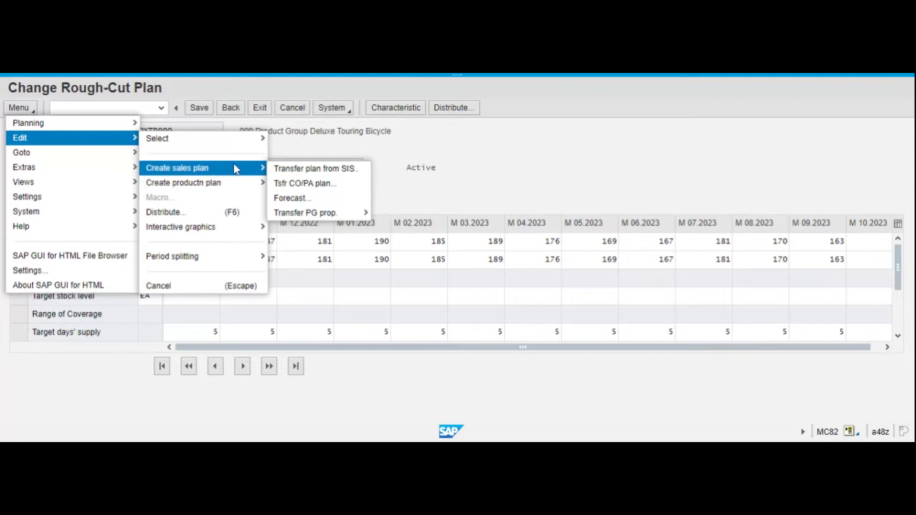
mouse_move(229, 184)
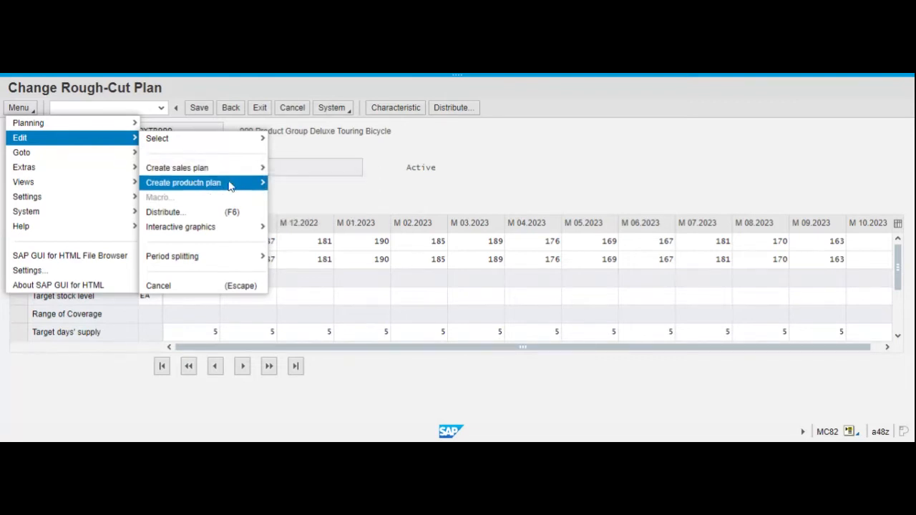
key("Escape")
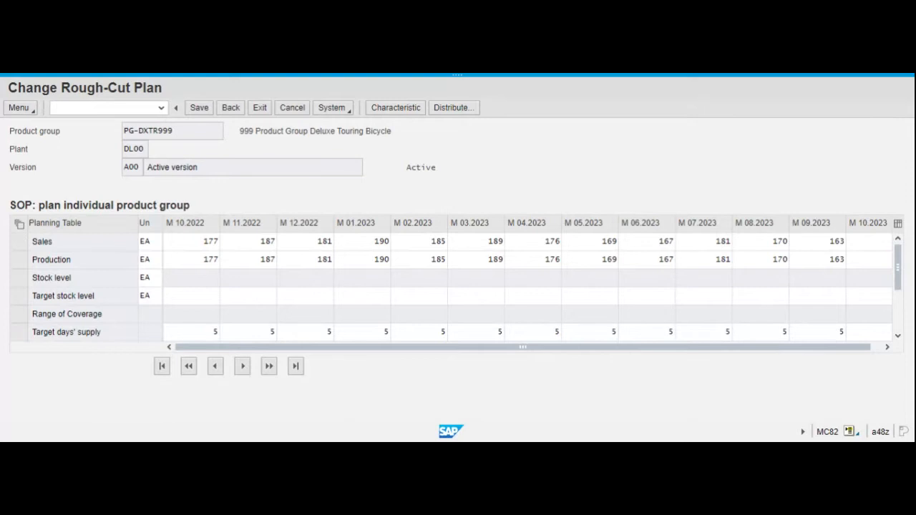
Create the production plan for the product group based on the target days' supply
left_click(19, 108)
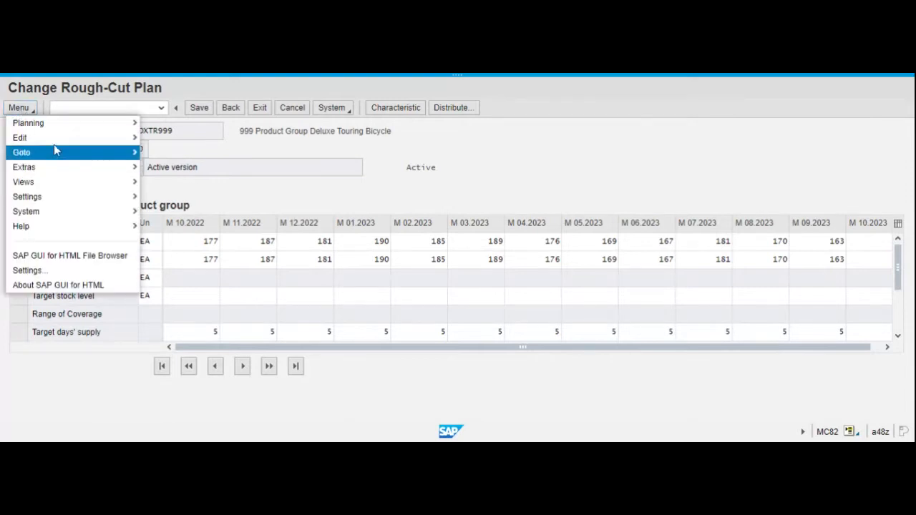
mouse_move(76, 136)
mouse_move(240, 187)
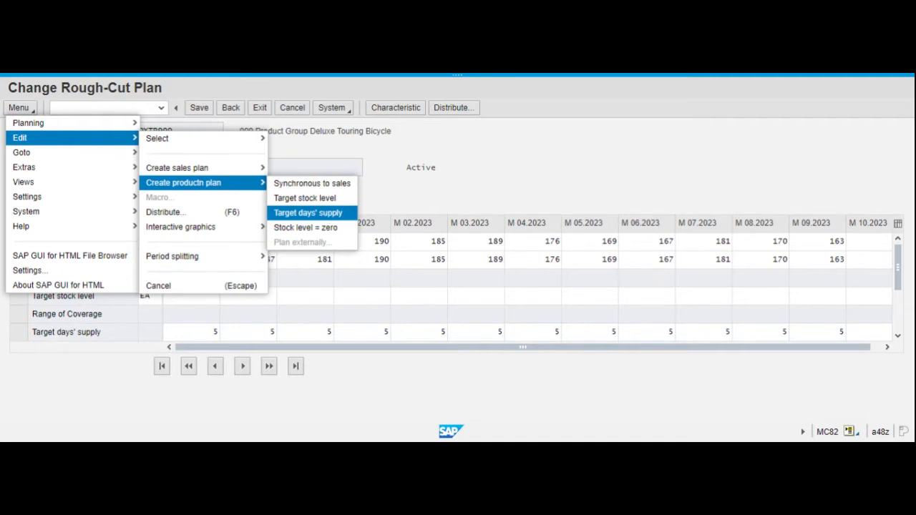
left_click(325, 212)
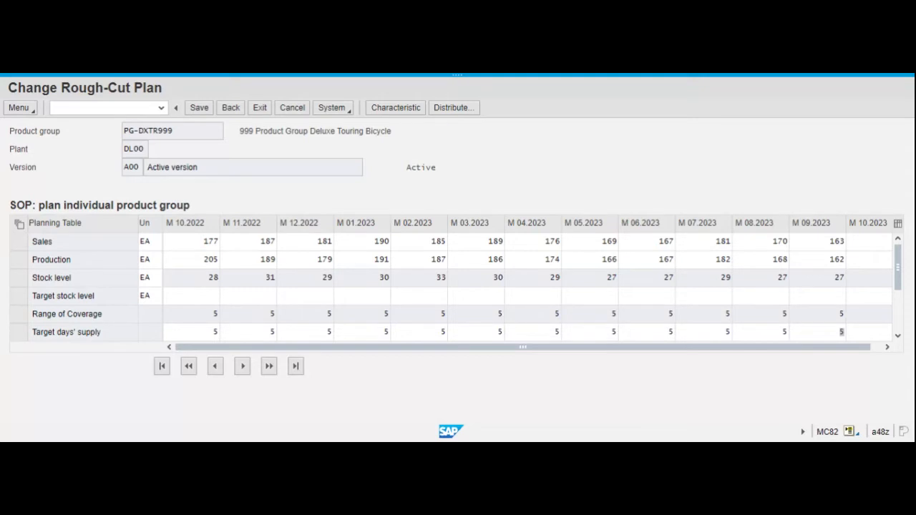
Review the planning table, comparing the sales, production and stock level values for month 10.2022 against the target days' supply
left_click(842, 332)
type("5")
left_click(393, 109)
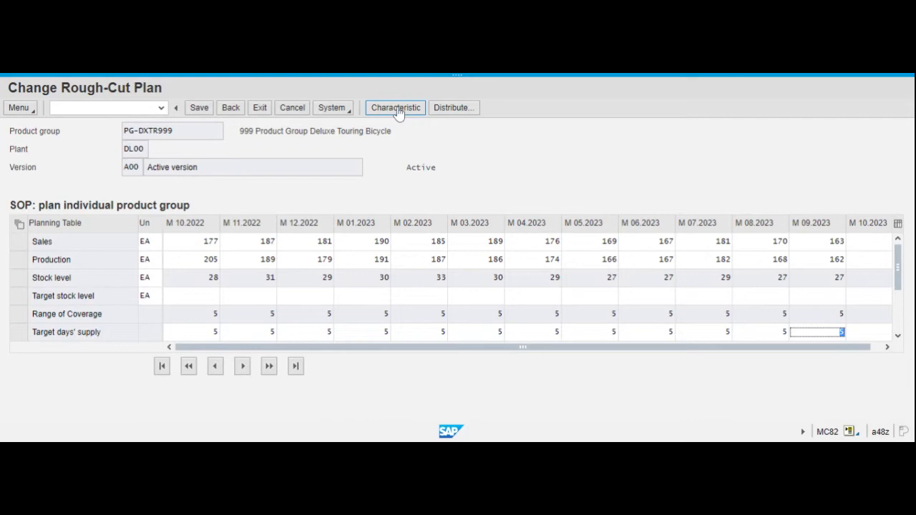
left_click(398, 112)
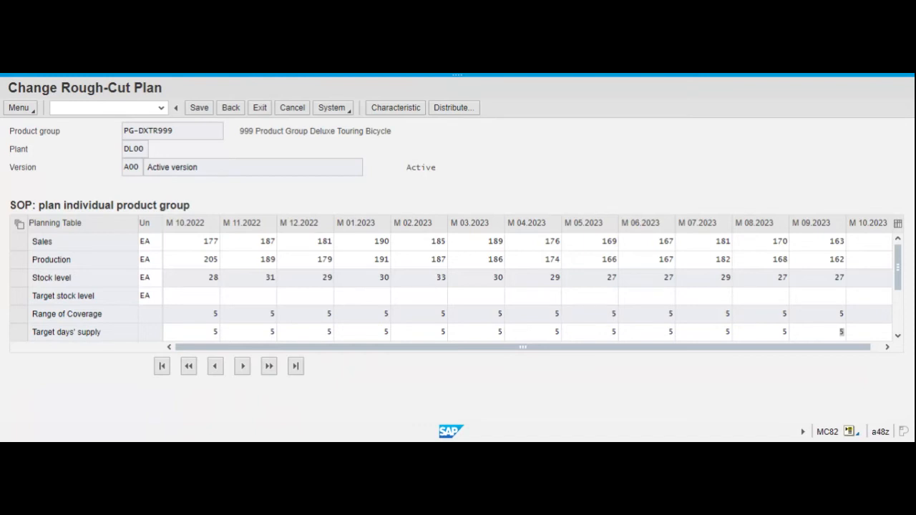
left_click(842, 331)
left_click(210, 243)
left_click(209, 263)
left_click(240, 278)
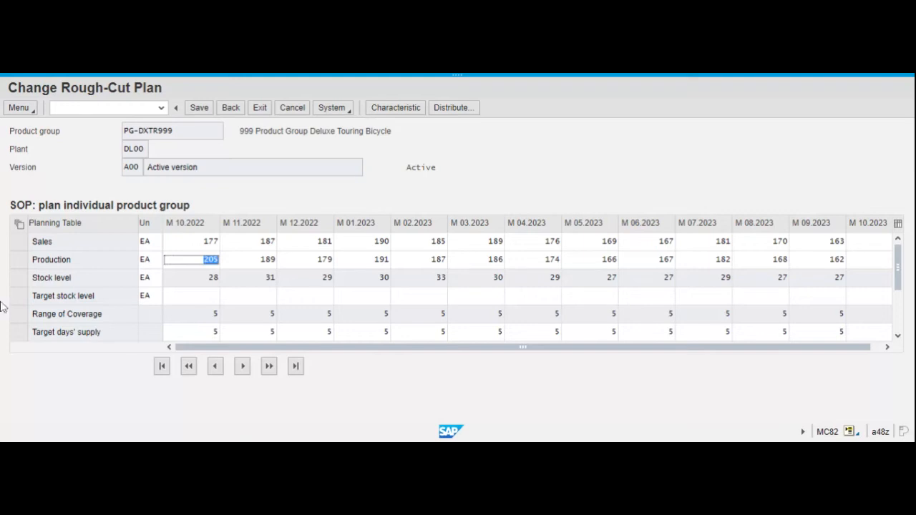
Save the rough-cut plan for product group PG-DXTR999
left_click(201, 109)
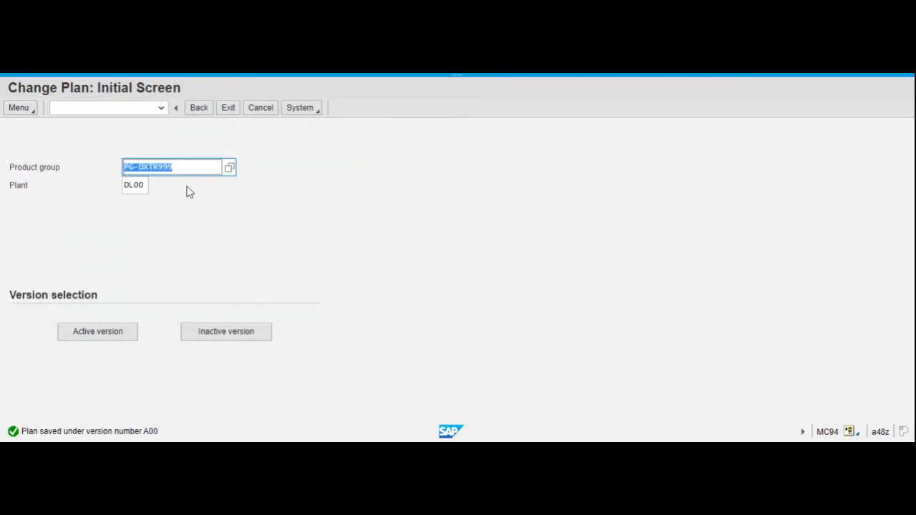
left_click(174, 168)
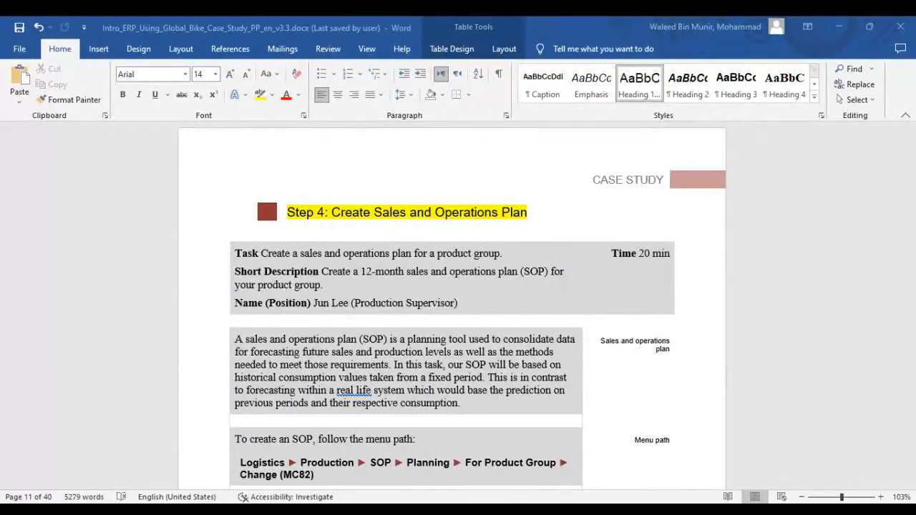
Switch to the case study in Word and highlight the Step 5 title "Transfer SOP to Demand Management" in yellow
left_click(465, 304)
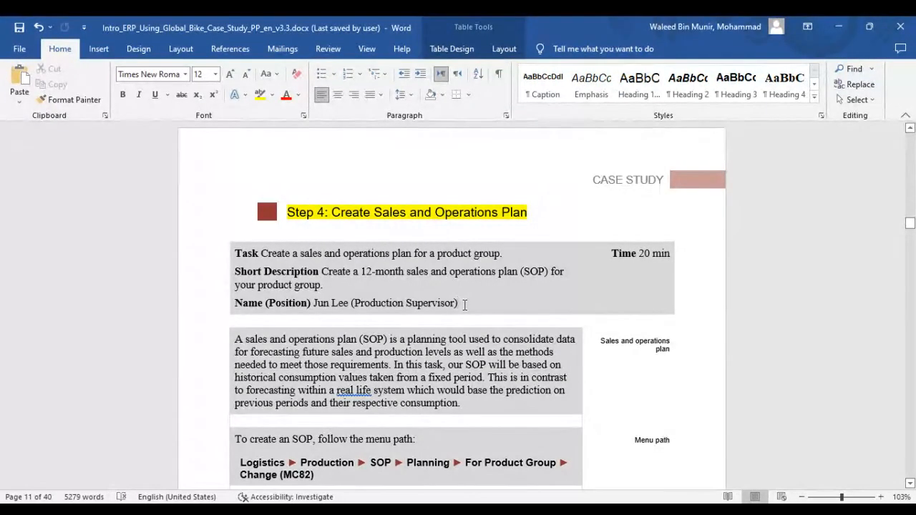
key("Right")
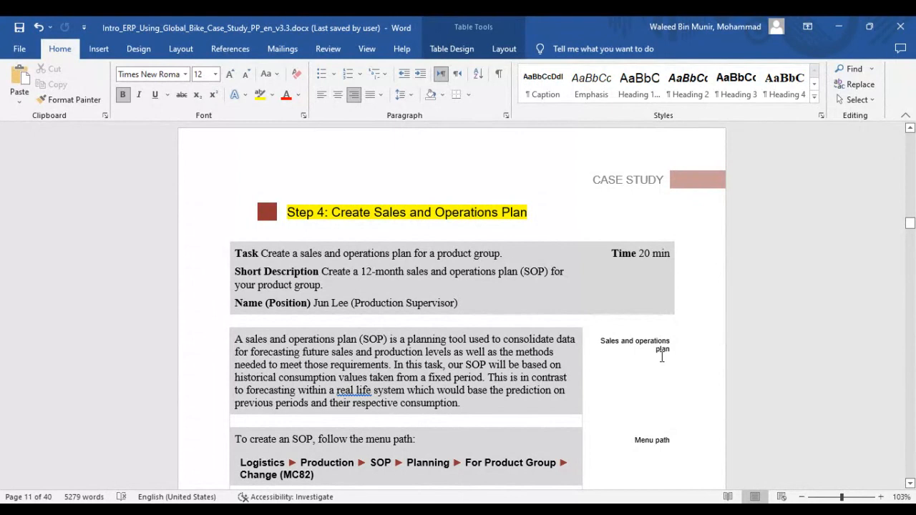
key("Left")
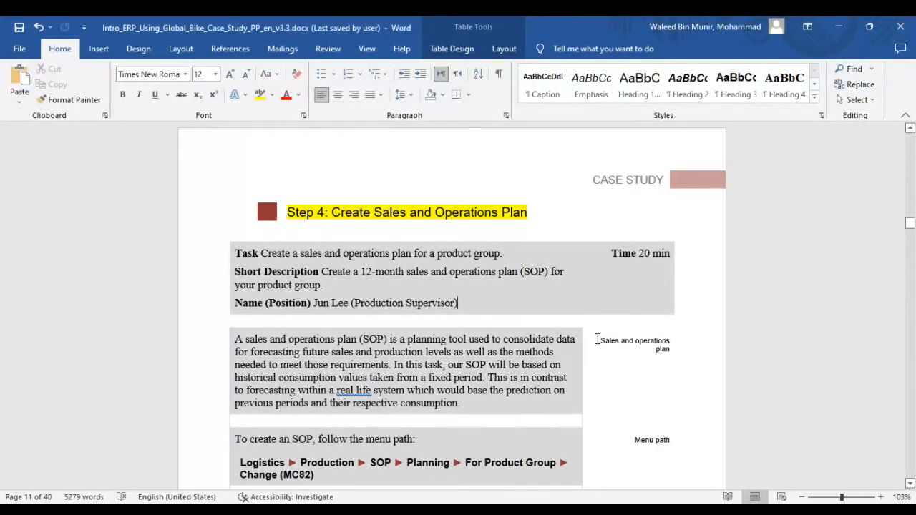
scroll(711, 322, "down", 15)
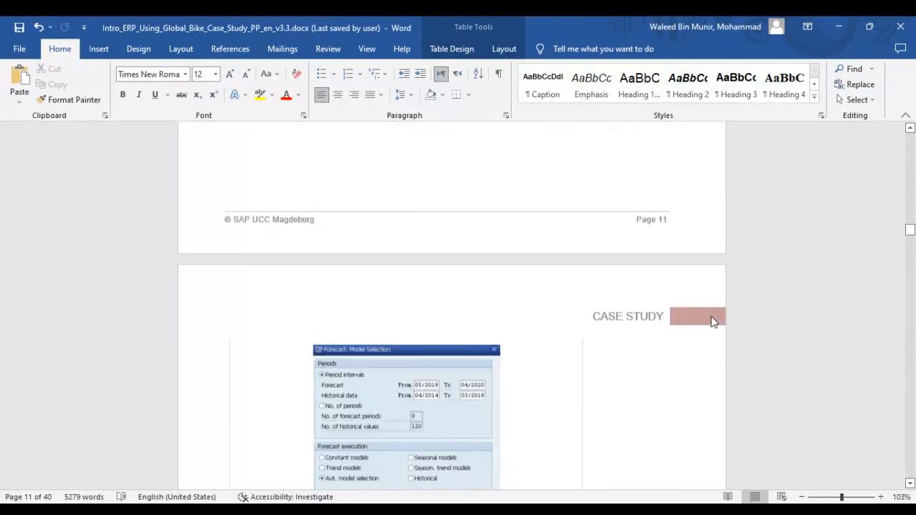
scroll(634, 313, "down", 20)
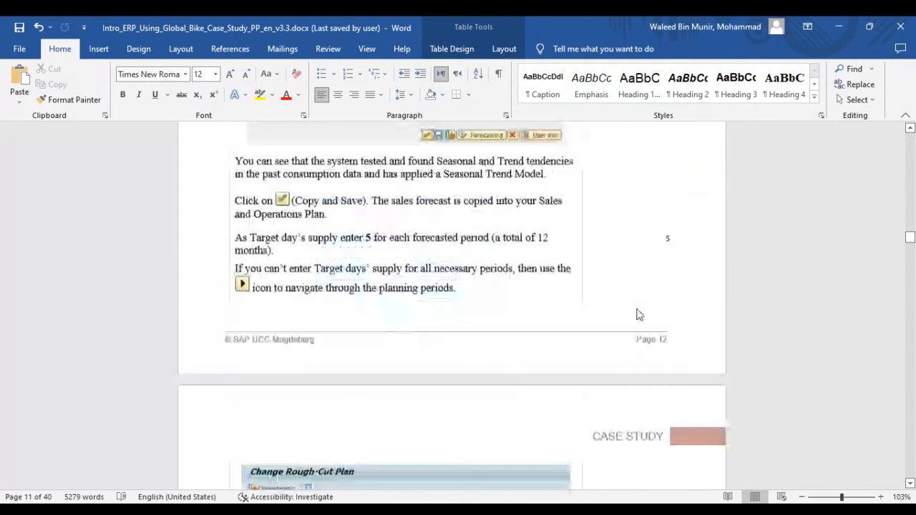
scroll(630, 307, "down", 20)
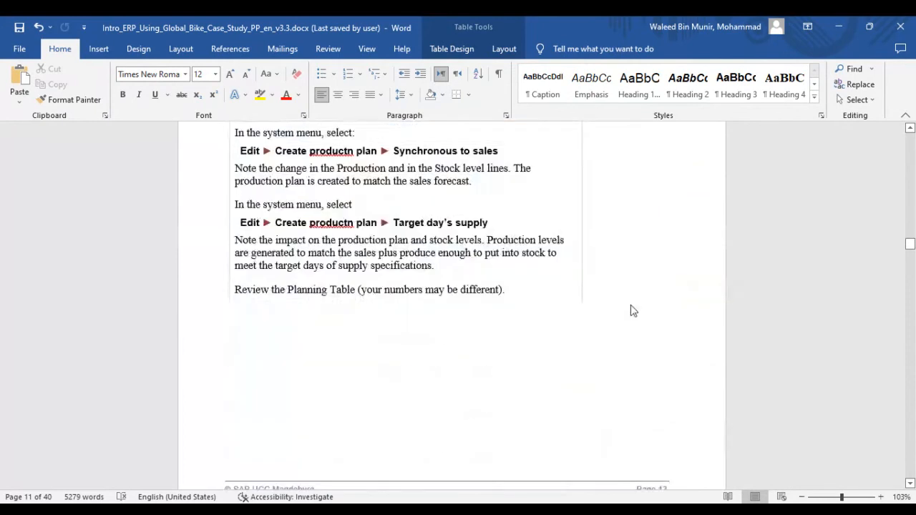
scroll(615, 307, "down", 5)
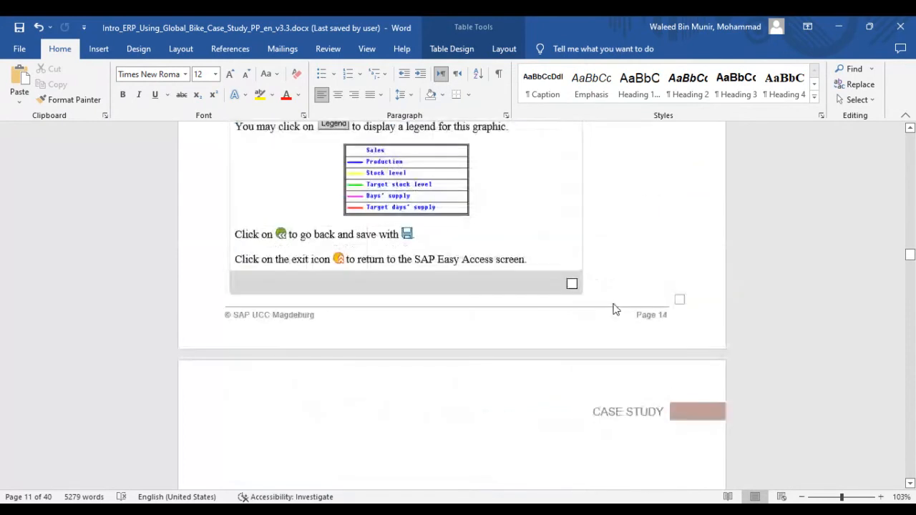
scroll(614, 309, "down", 20)
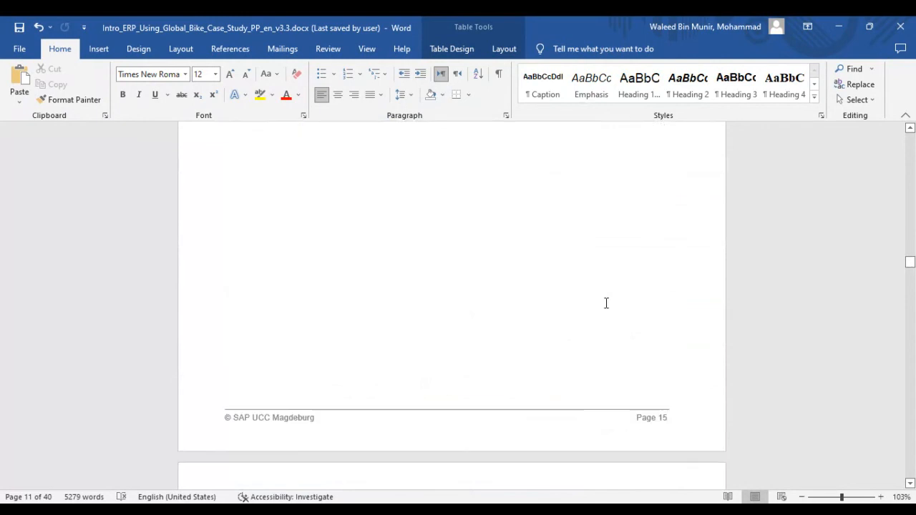
scroll(601, 302, "down", 9)
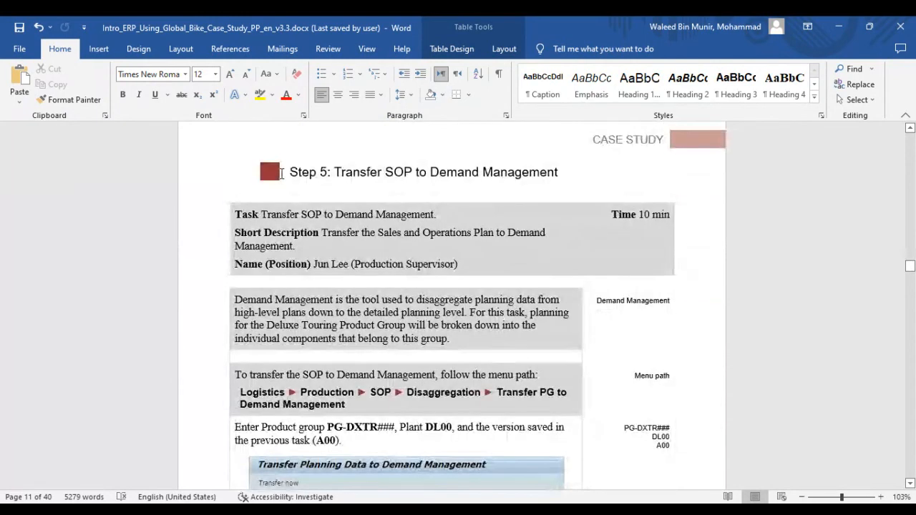
left_click(282, 173)
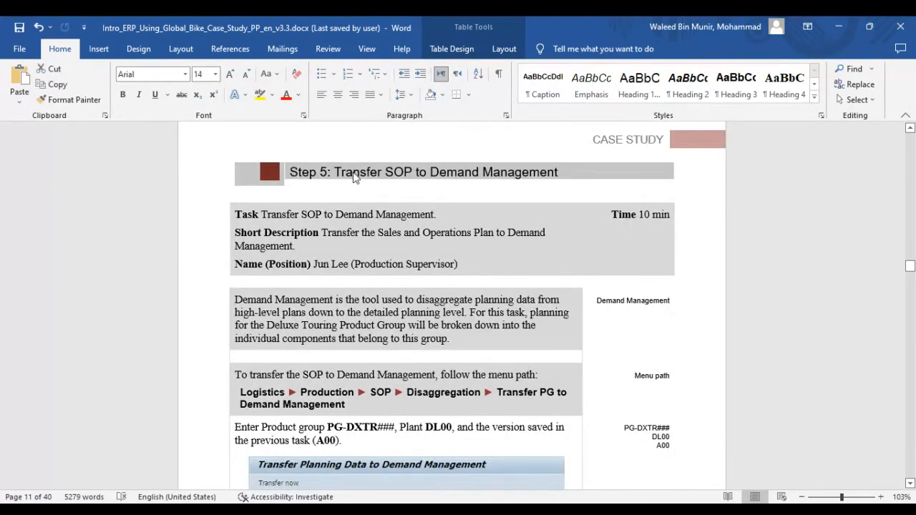
left_click_drag(338, 172, 528, 172)
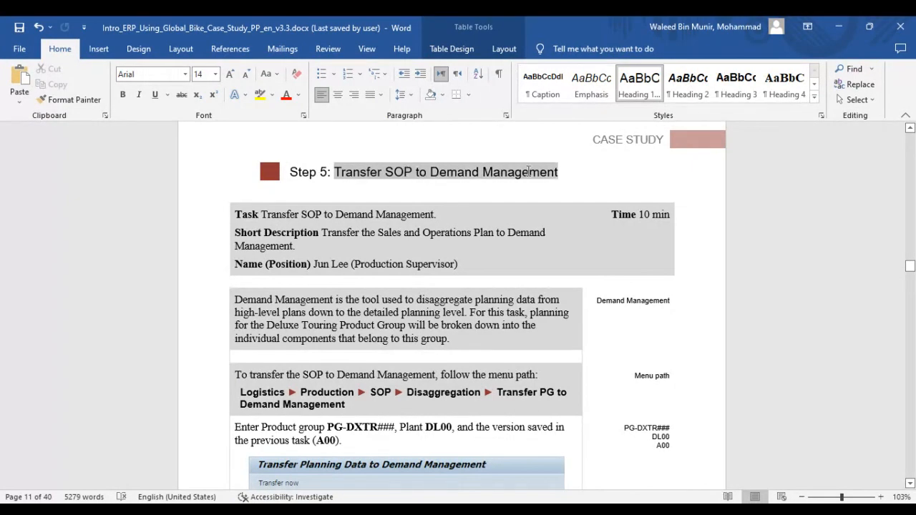
left_click(580, 149)
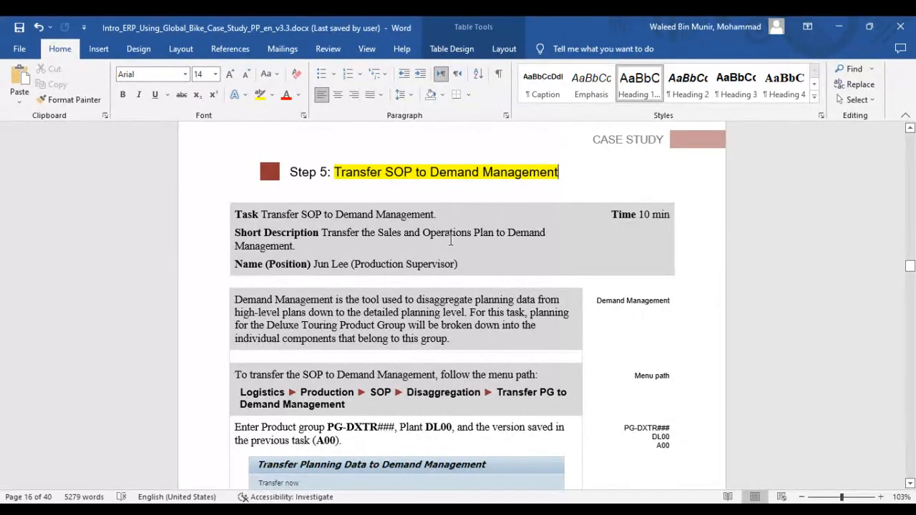
key("alt+Tab")
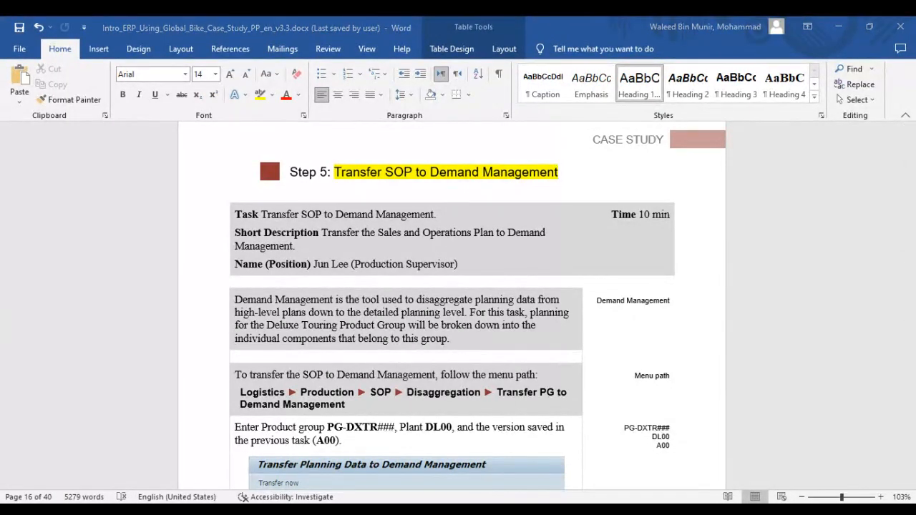